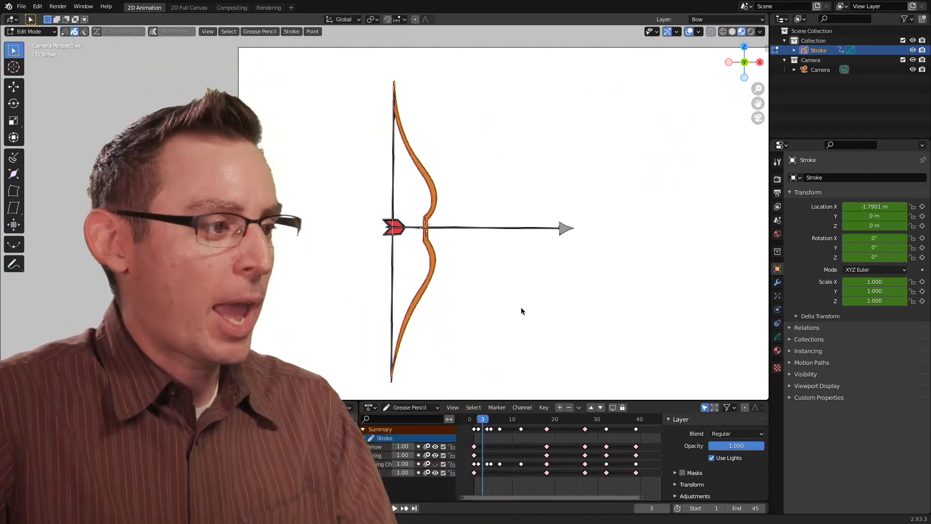
Play back the bow-and-arrow animation, return to frame 1 and play it again.
{"action": "key", "text": "space"}
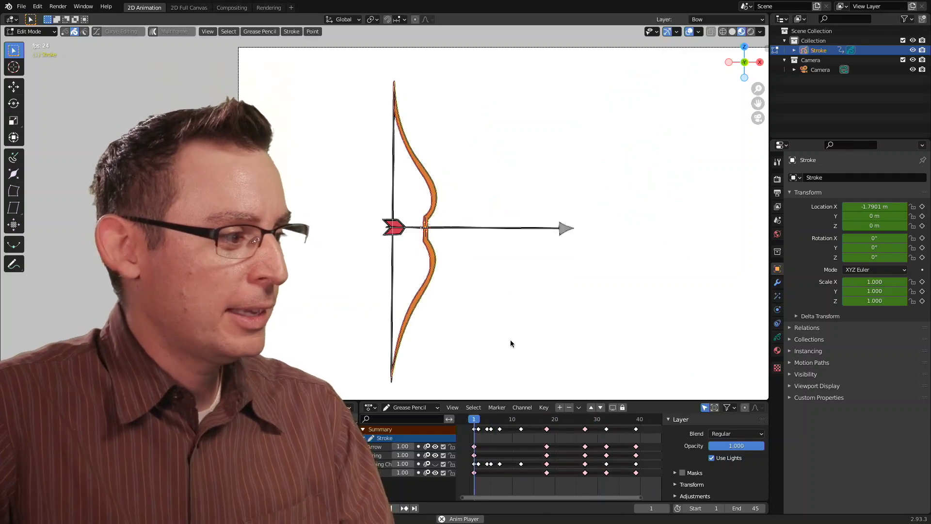
{"action": "key", "text": "space"}
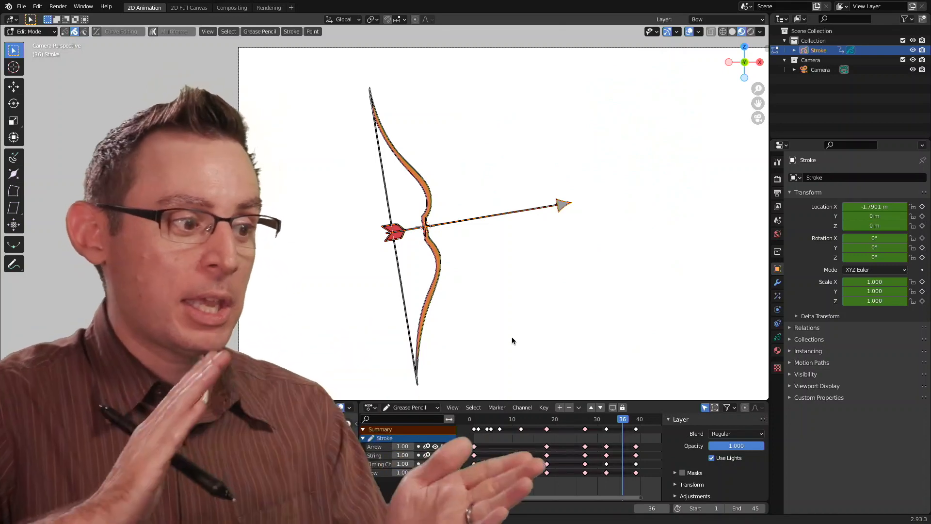
{"action": "left_click_drag", "start_coordinate": [603, 420], "coordinate": [474, 421]}
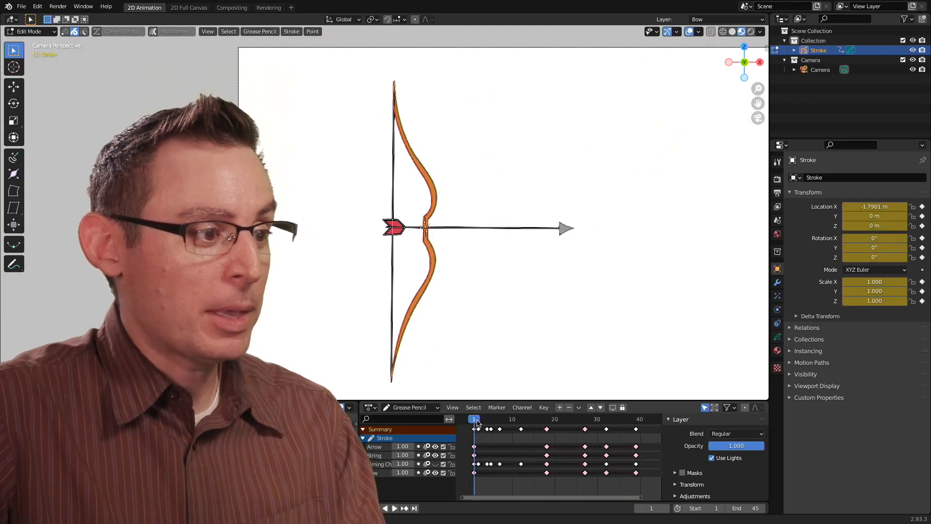
{"action": "key", "text": "space"}
{"action": "key", "text": "space"}
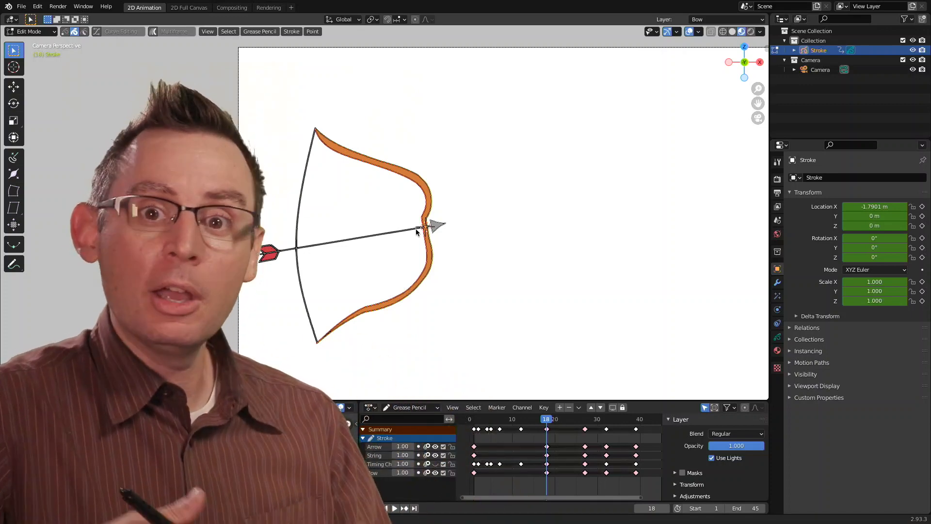
Select the Bow layer's keyframes at frames 1 and 18, and turn on Multiframe editing at frame 10.
{"action": "middle_click_drag", "start_coordinate": [391, 263], "coordinate": [451, 252], "text": "shift"}
{"action": "scroll", "coordinate": [492, 237], "scroll_direction": "up", "scroll_amount": 2}
{"action": "middle_click_drag", "start_coordinate": [507, 240], "coordinate": [490, 229], "text": "shift"}
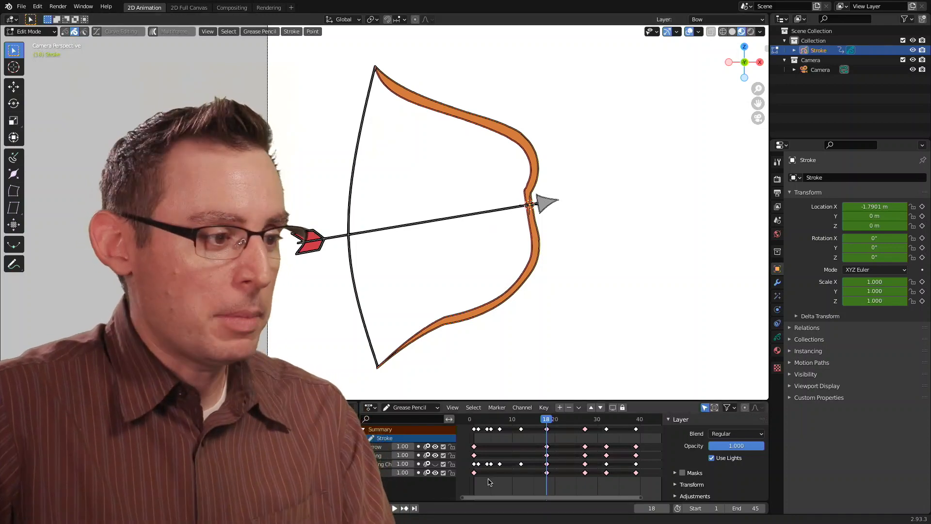
{"action": "left_click_drag", "start_coordinate": [460, 485], "coordinate": [569, 480]}
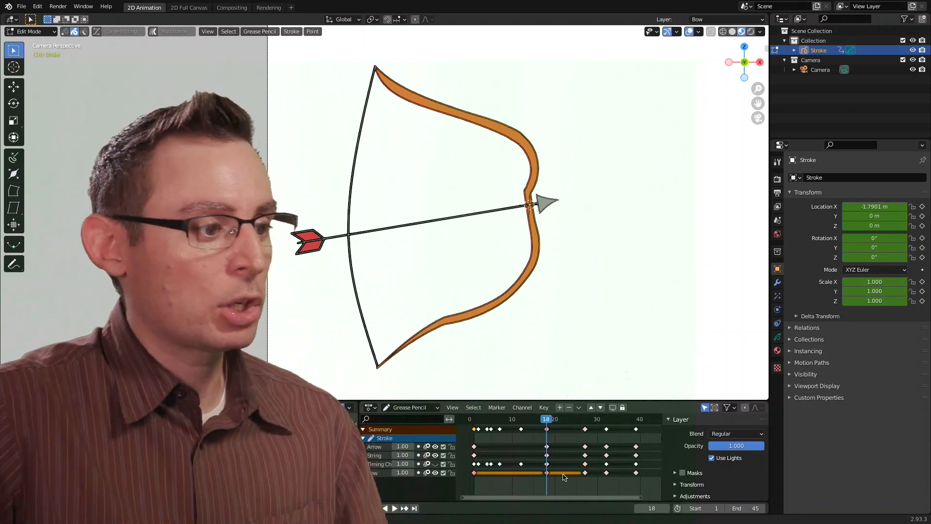
{"action": "left_click_drag", "start_coordinate": [466, 481], "coordinate": [560, 473]}
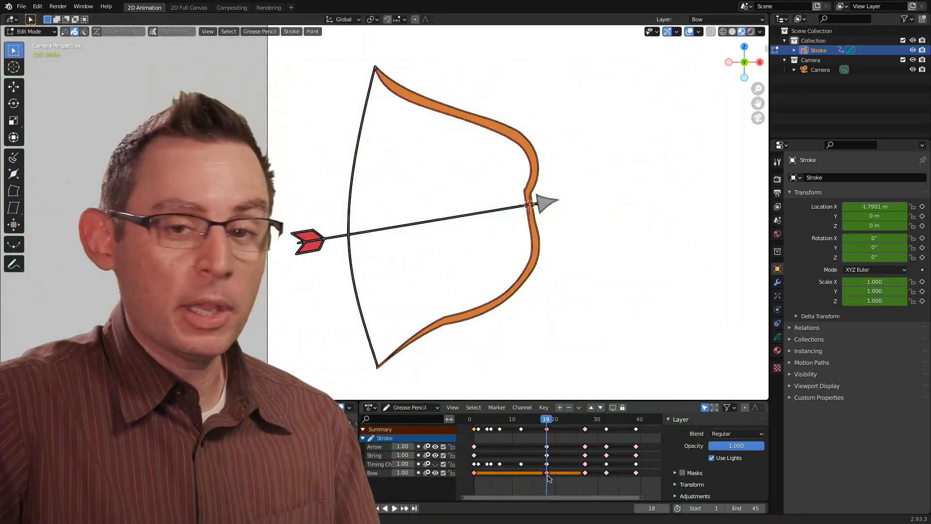
{"action": "left_click_drag", "start_coordinate": [528, 421], "coordinate": [512, 433]}
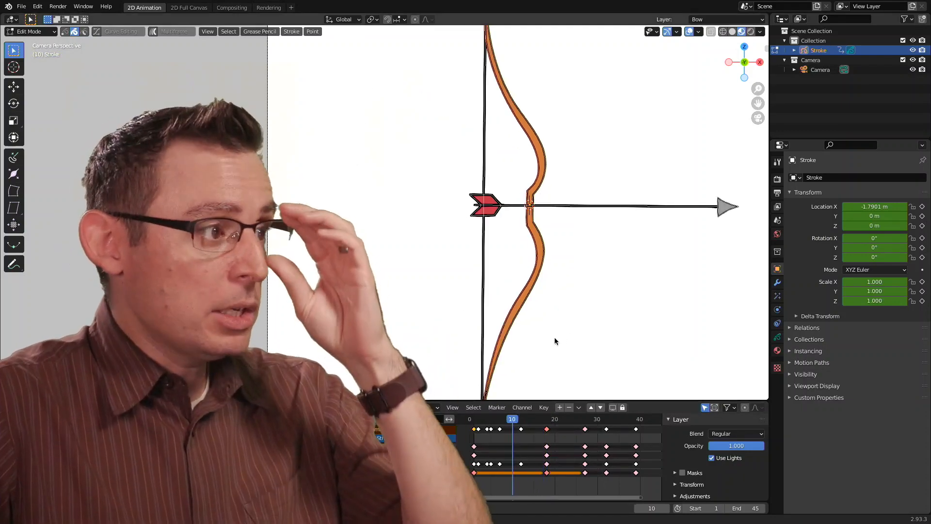
{"action": "left_click", "coordinate": [153, 31]}
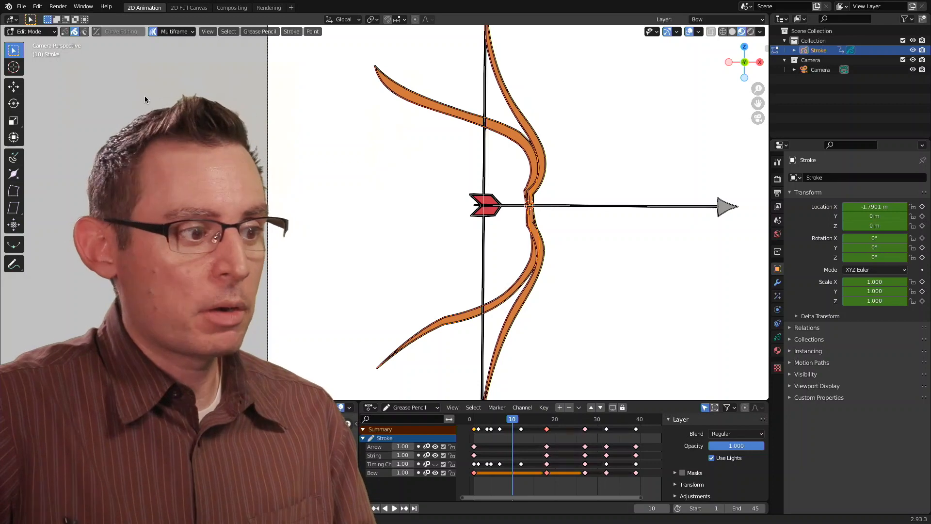
Turn on Onion Skin in the viewport overlays for the Grease Pencil object.
{"action": "middle_click_drag", "start_coordinate": [587, 126], "coordinate": [563, 177], "text": "shift"}
{"action": "scroll", "coordinate": [563, 178], "scroll_direction": "up", "scroll_amount": 2}
{"action": "scroll", "coordinate": [563, 178], "scroll_direction": "up", "scroll_amount": 2}
{"action": "middle_click_drag", "start_coordinate": [651, 148], "coordinate": [551, 190], "text": "shift"}
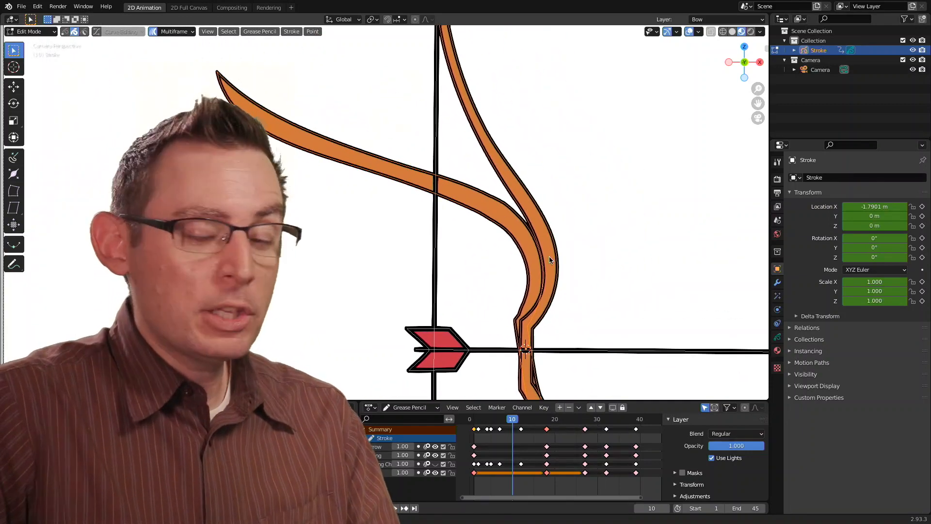
{"action": "left_click", "coordinate": [698, 31]}
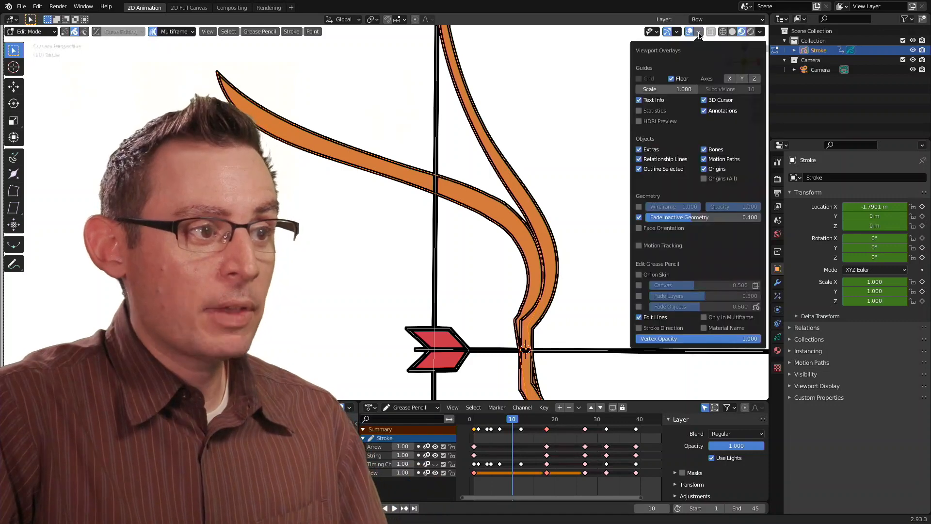
{"action": "left_click", "coordinate": [641, 275]}
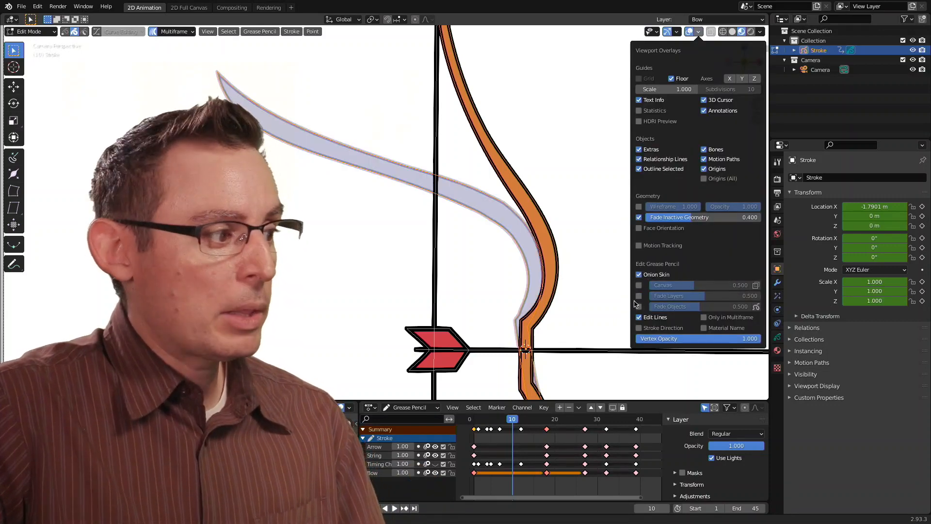
{"action": "left_click", "coordinate": [642, 275]}
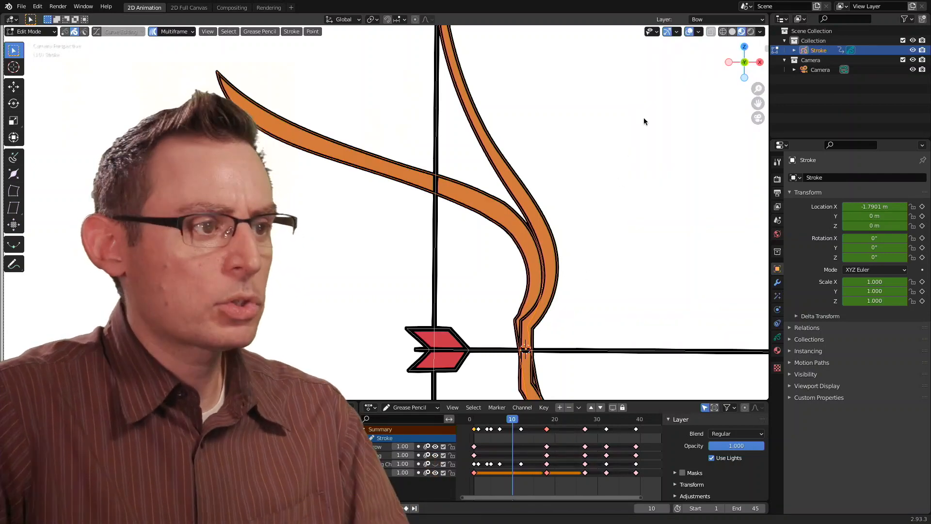
{"action": "left_click", "coordinate": [697, 32]}
{"action": "left_click", "coordinate": [643, 275]}
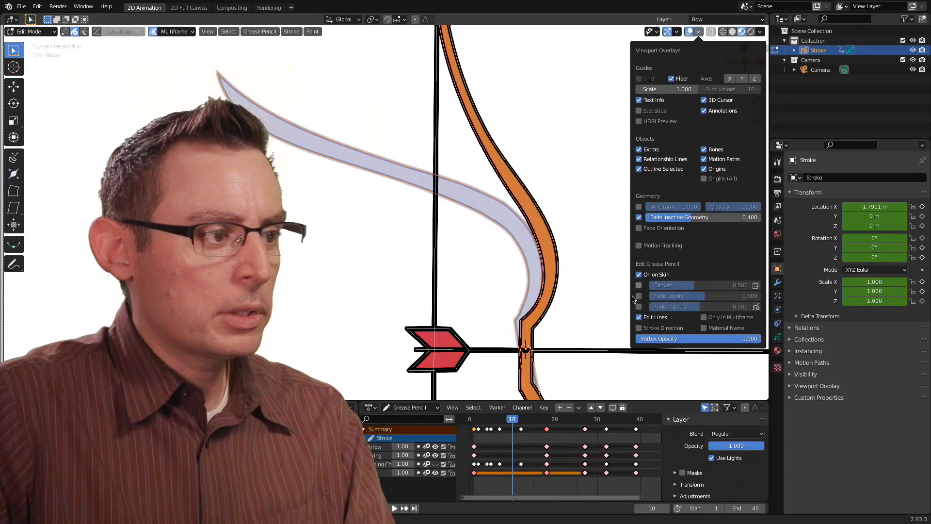
Clear the stroke selection and select the matching bow strokes on both chosen keyframes.
{"action": "scroll", "coordinate": [534, 238], "scroll_direction": "down", "scroll_amount": 3}
{"action": "scroll", "coordinate": [568, 177], "scroll_direction": "up", "scroll_amount": 8}
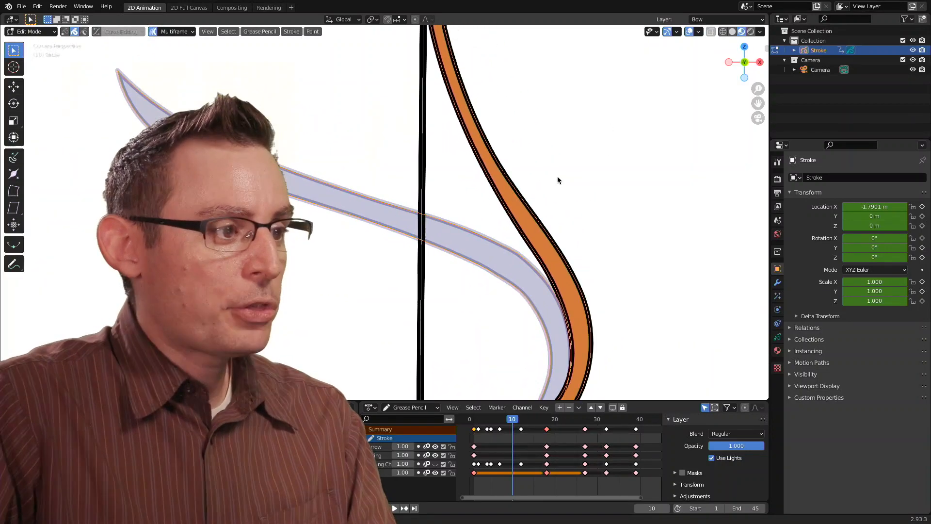
{"action": "middle_click_drag", "start_coordinate": [520, 208], "coordinate": [467, 212], "text": "shift"}
{"action": "left_click", "coordinate": [472, 212]}
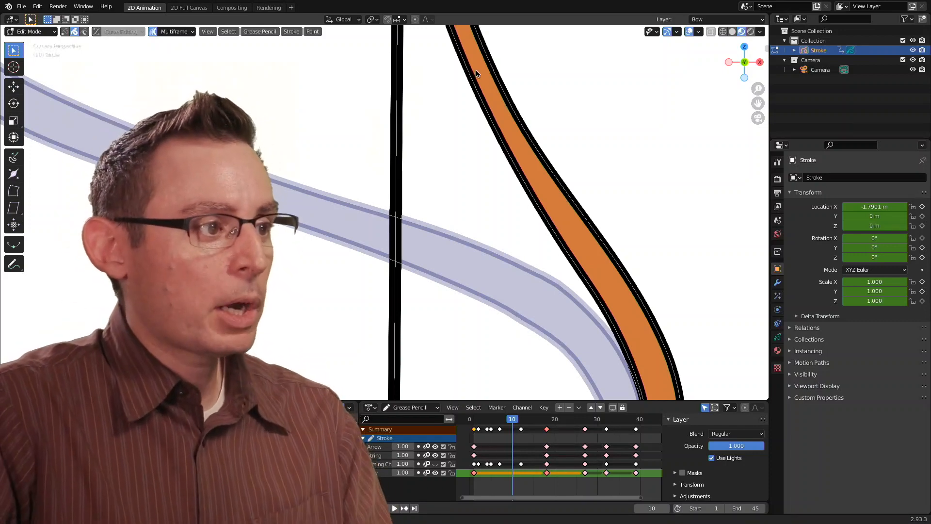
{"action": "middle_click_drag", "start_coordinate": [568, 162], "coordinate": [505, 214], "text": "ctrl"}
{"action": "middle_click_drag", "start_coordinate": [505, 213], "coordinate": [506, 136], "text": "shift"}
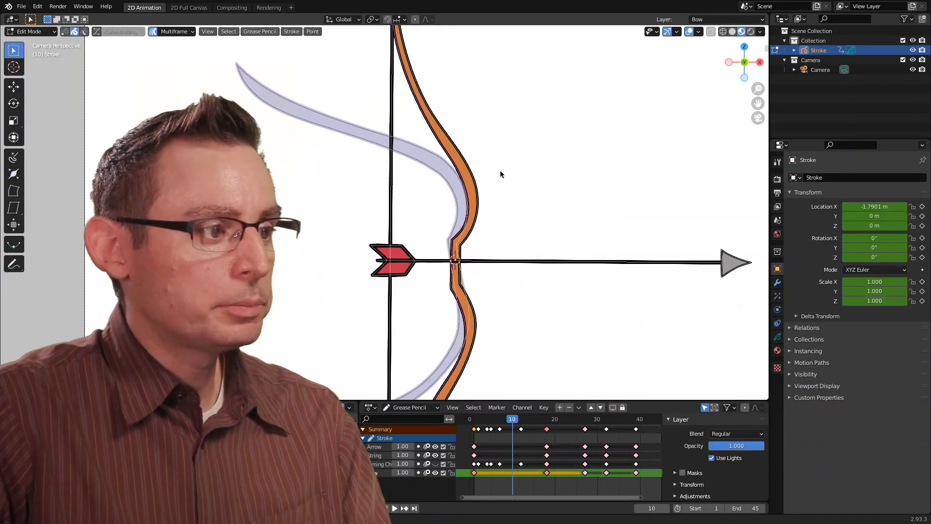
{"action": "scroll", "coordinate": [499, 170], "scroll_direction": "down", "scroll_amount": 1}
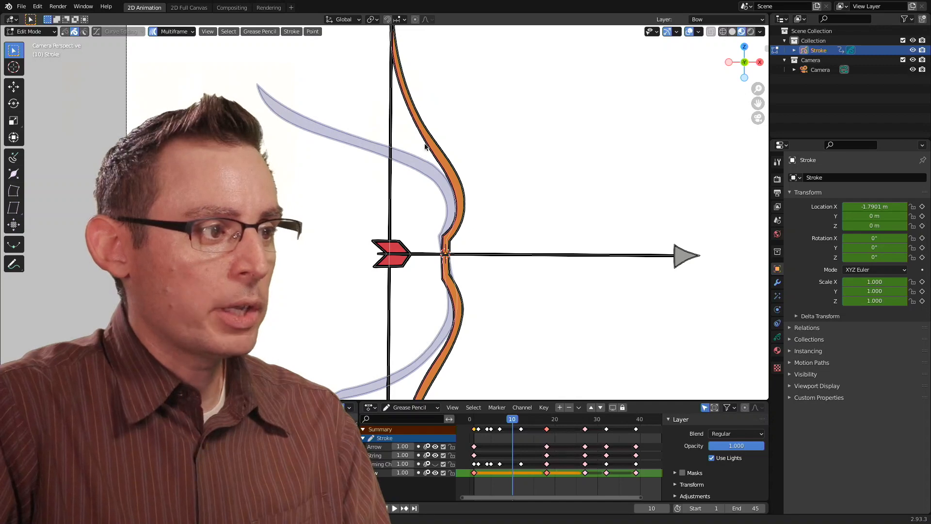
{"action": "middle_click_drag", "start_coordinate": [471, 351], "coordinate": [505, 305], "text": "shift"}
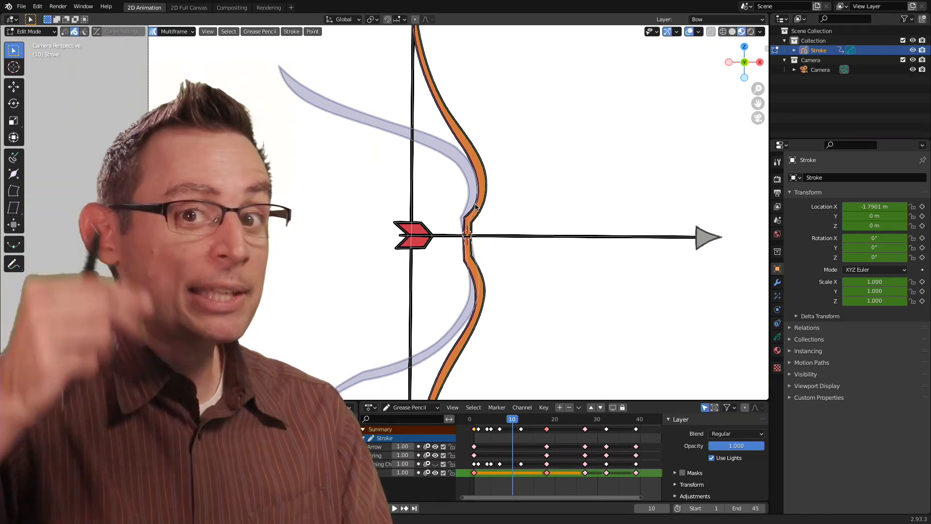
{"action": "middle_click_drag", "start_coordinate": [443, 136], "coordinate": [441, 219], "text": "shift"}
{"action": "scroll", "coordinate": [484, 217], "scroll_direction": "up", "scroll_amount": 8}
{"action": "middle_click_drag", "start_coordinate": [517, 218], "coordinate": [469, 248], "text": "shift"}
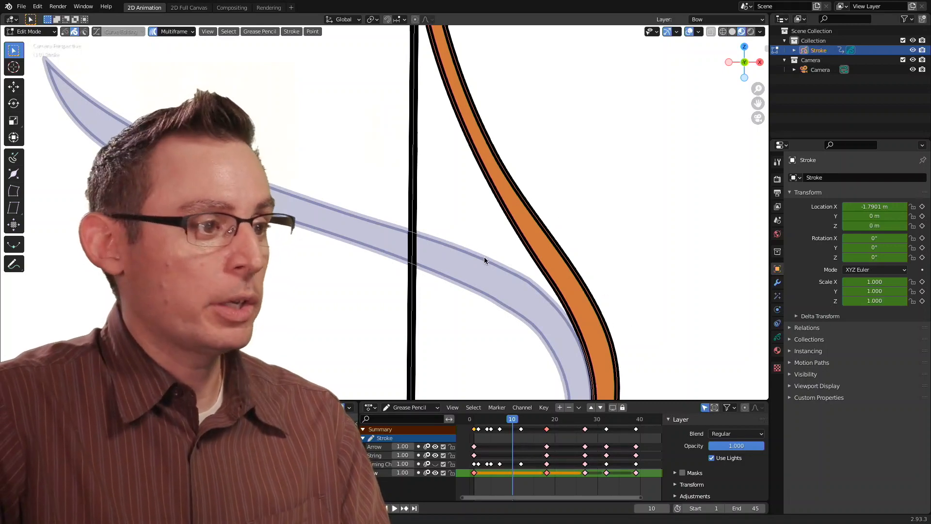
{"action": "left_click", "coordinate": [334, 210], "text": "shift"}
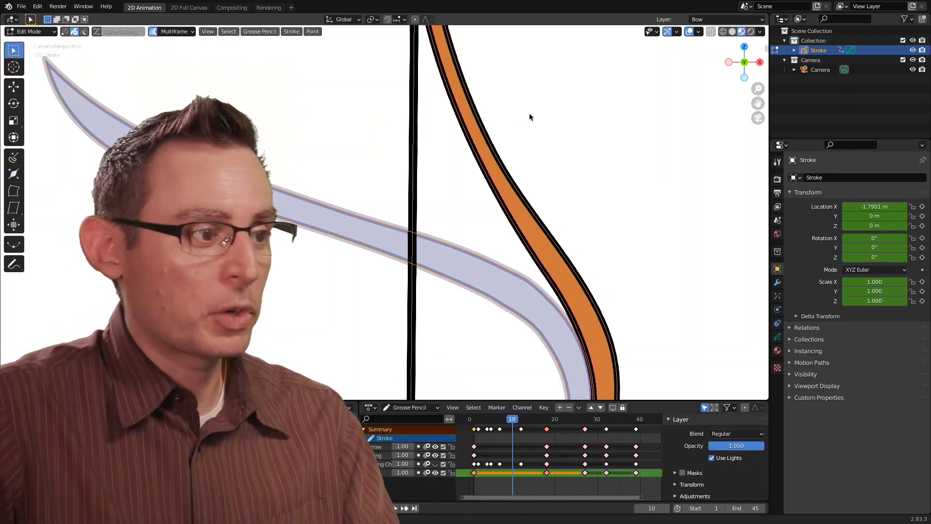
Scrub through the drawn bow pose at frame 18 and set the current frame to 9.
{"action": "middle_click_drag", "start_coordinate": [557, 196], "coordinate": [521, 189], "text": "ctrl"}
{"action": "left_click_drag", "start_coordinate": [512, 420], "coordinate": [509, 421]}
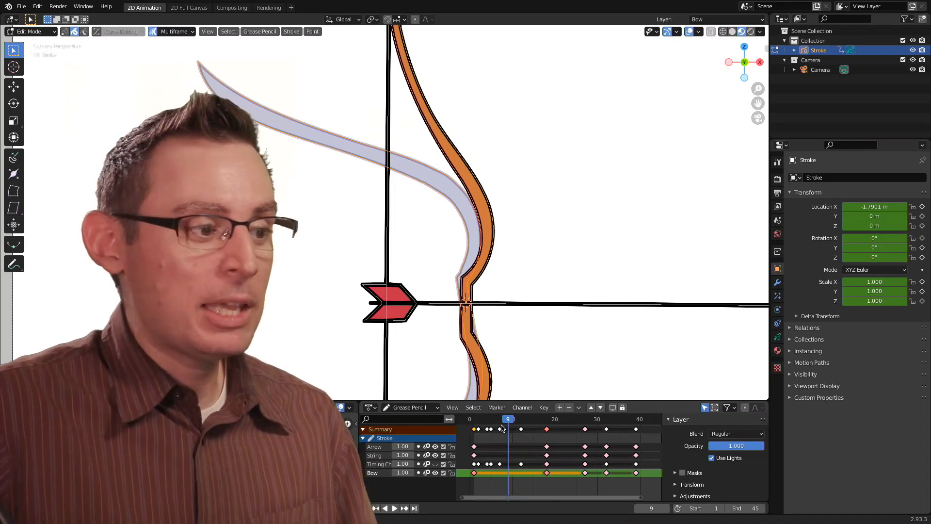
{"action": "mouse_move", "coordinate": [507, 421]}
{"action": "left_mouse_down"}
{"action": "mouse_move", "coordinate": [551, 430]}
{"action": "mouse_move", "coordinate": [551, 453]}
{"action": "left_mouse_up"}
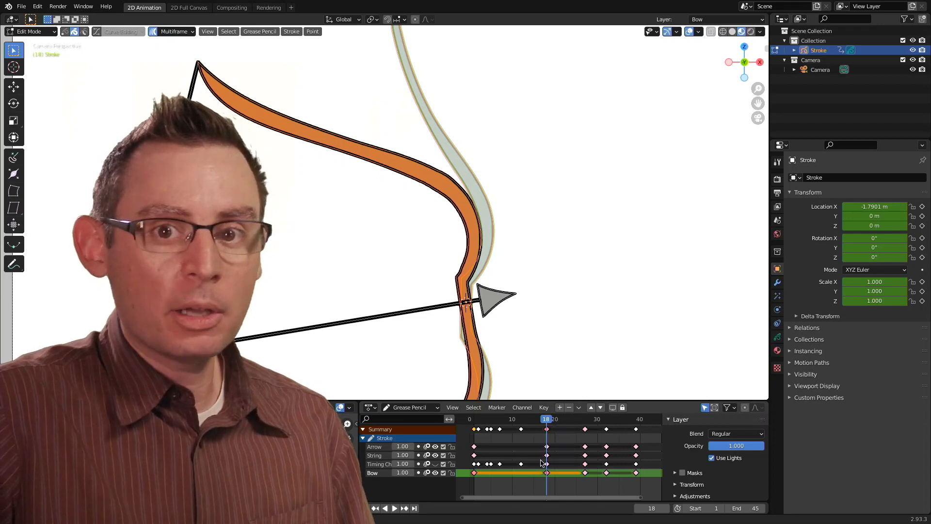
{"action": "left_click_drag", "start_coordinate": [546, 427], "coordinate": [510, 433]}
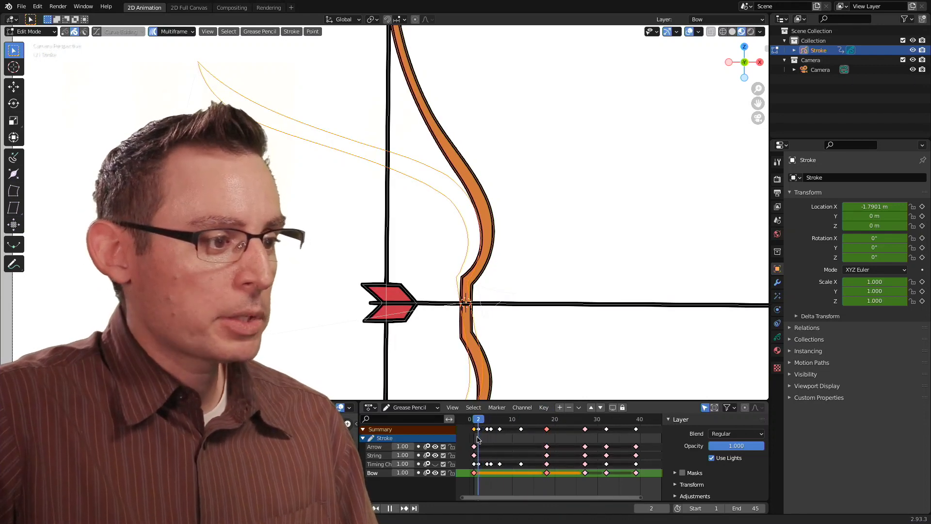
{"action": "left_click_drag", "start_coordinate": [510, 440], "coordinate": [520, 479]}
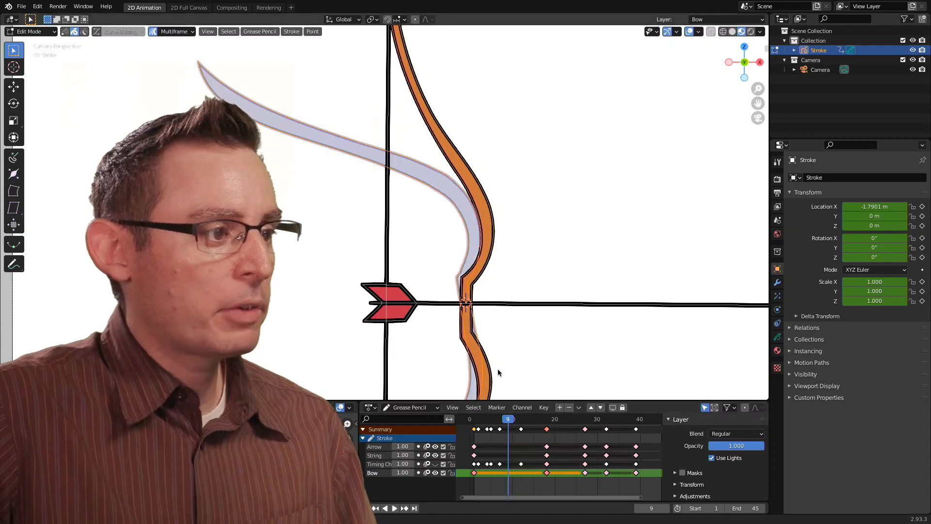
{"action": "middle_click_drag", "start_coordinate": [466, 170], "coordinate": [525, 238], "text": "shift"}
{"action": "middle_click_drag", "start_coordinate": [479, 205], "coordinate": [458, 247], "text": "shift"}
{"action": "scroll", "coordinate": [458, 246], "scroll_direction": "up", "scroll_amount": 9}
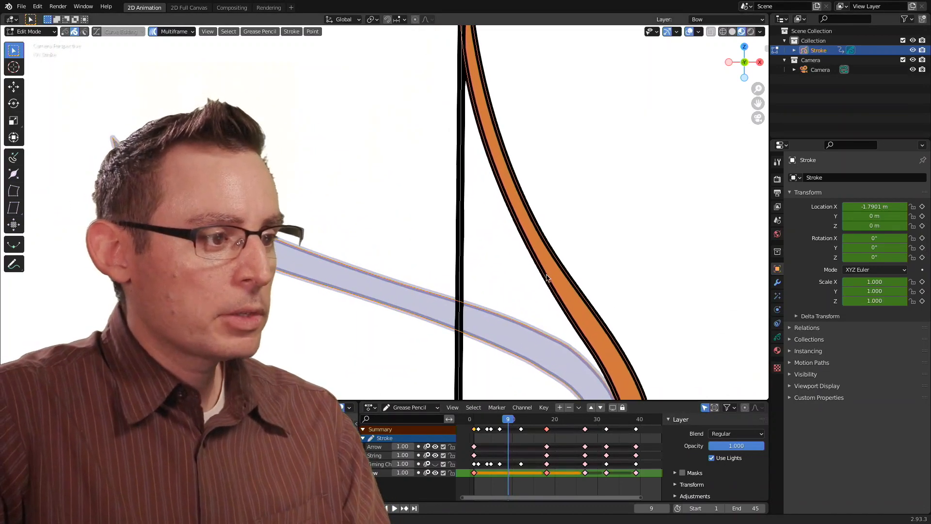
{"action": "middle_click_drag", "start_coordinate": [589, 293], "coordinate": [486, 170], "text": "shift"}
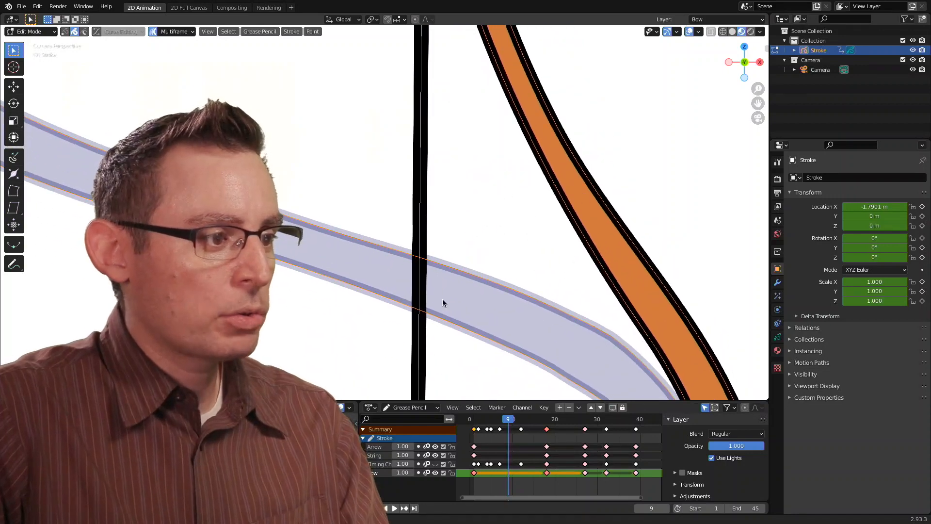
{"action": "scroll", "coordinate": [442, 302], "scroll_direction": "down", "scroll_amount": 8}
{"action": "middle_click_drag", "start_coordinate": [452, 272], "coordinate": [442, 190], "text": "shift"}
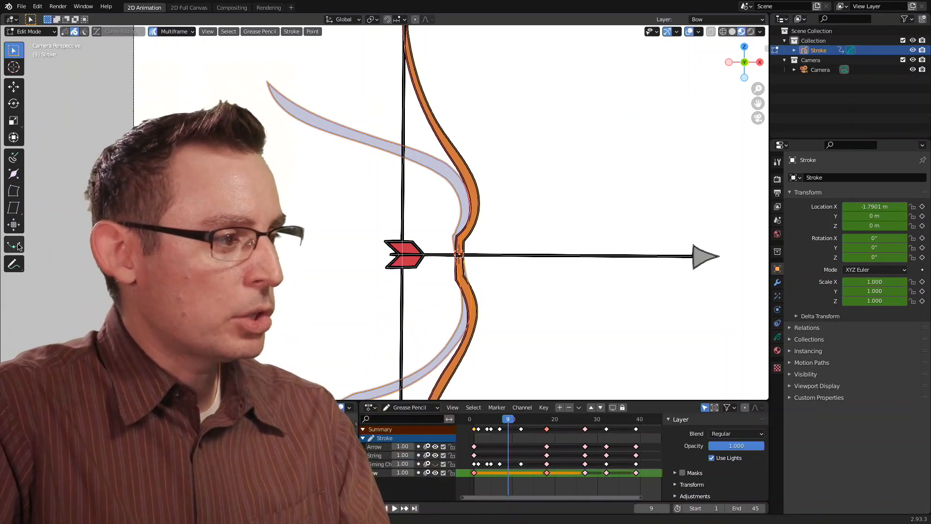
{"action": "left_click_drag", "start_coordinate": [34, 244], "coordinate": [90, 240]}
{"action": "left_click_drag", "start_coordinate": [27, 244], "coordinate": [54, 254]}
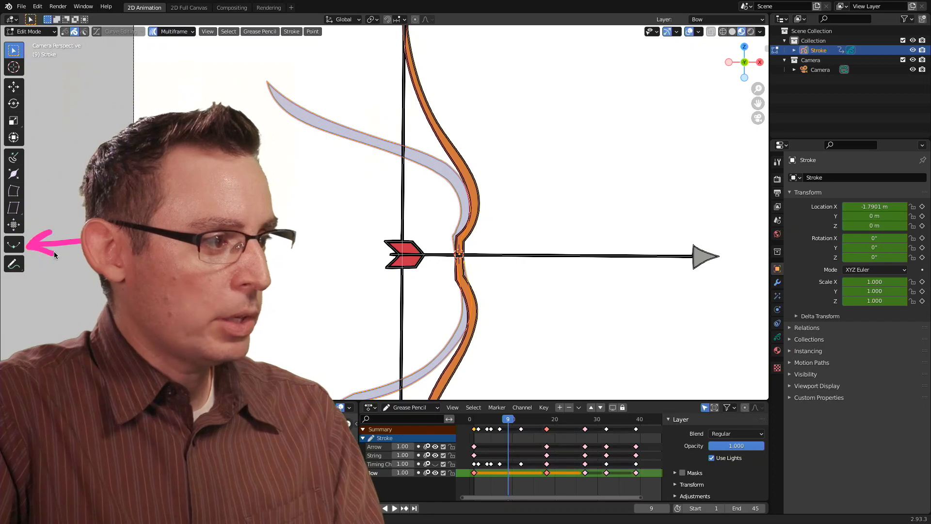
{"action": "key", "text": "Escape"}
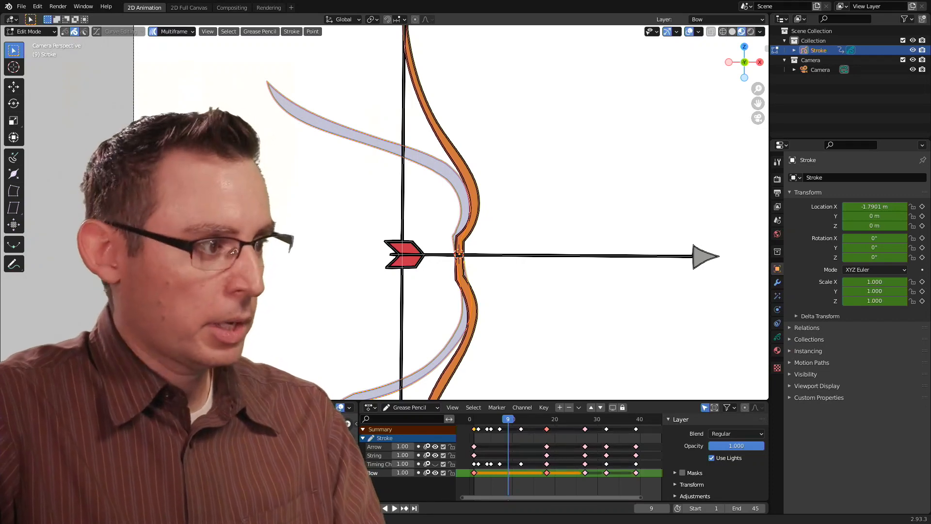
Interpolate the selected bow strokes on the active layer to create an in-between pose at frame 9.
{"action": "scroll", "coordinate": [427, 231], "scroll_direction": "up", "scroll_amount": 2}
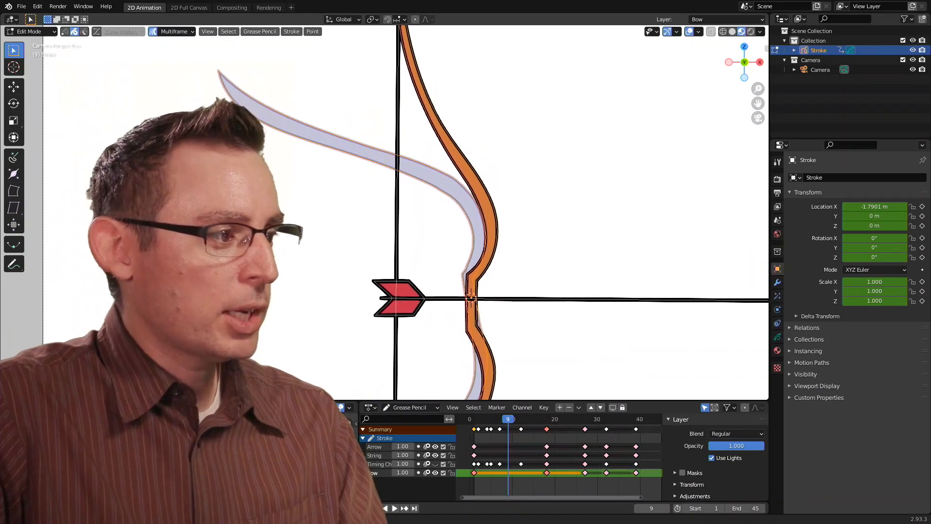
{"action": "left_click", "coordinate": [14, 244]}
{"action": "mouse_move", "coordinate": [303, 257]}
{"action": "left_mouse_down"}
{"action": "mouse_move", "coordinate": [557, 239]}
{"action": "mouse_move", "coordinate": [422, 252]}
{"action": "mouse_move", "coordinate": [297, 280]}
{"action": "mouse_move", "coordinate": [504, 261]}
{"action": "mouse_move", "coordinate": [397, 275]}
{"action": "mouse_move", "coordinate": [438, 209]}
{"action": "left_mouse_up"}
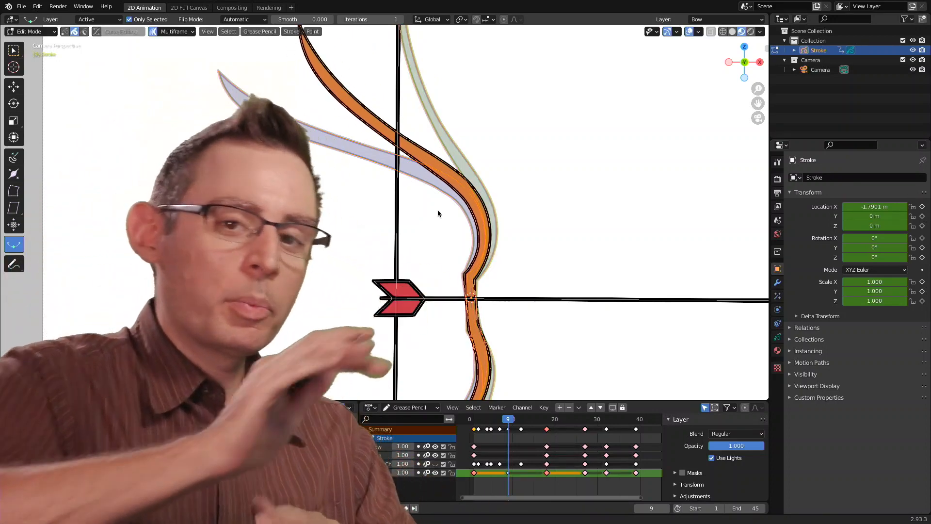
Play the animation from frame 9 to check the interpolated bow pose.
{"action": "middle_click_drag", "start_coordinate": [425, 140], "coordinate": [410, 185], "text": "shift"}
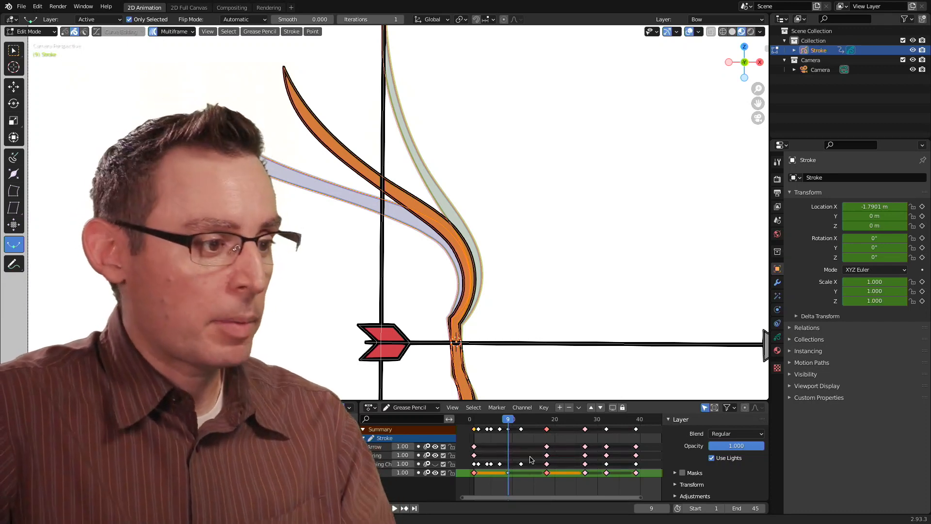
{"action": "key", "text": "space"}
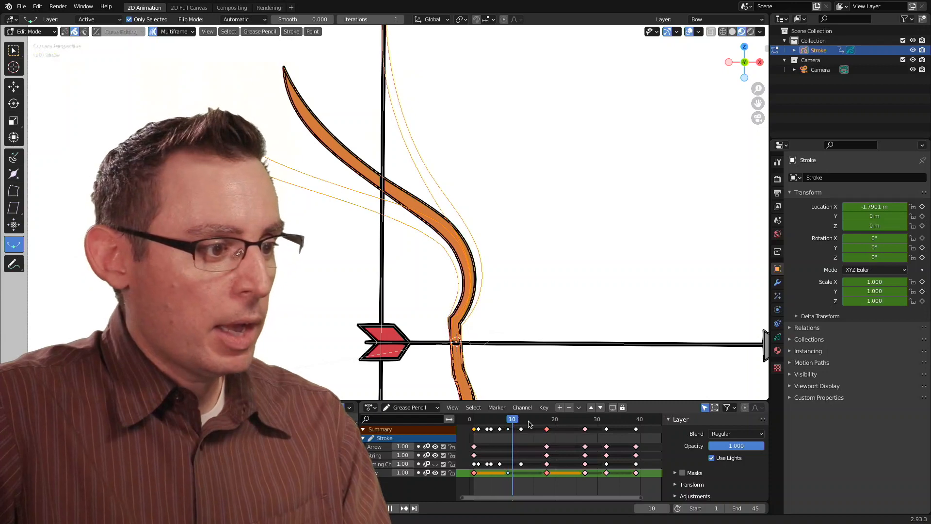
{"action": "key", "text": "space"}
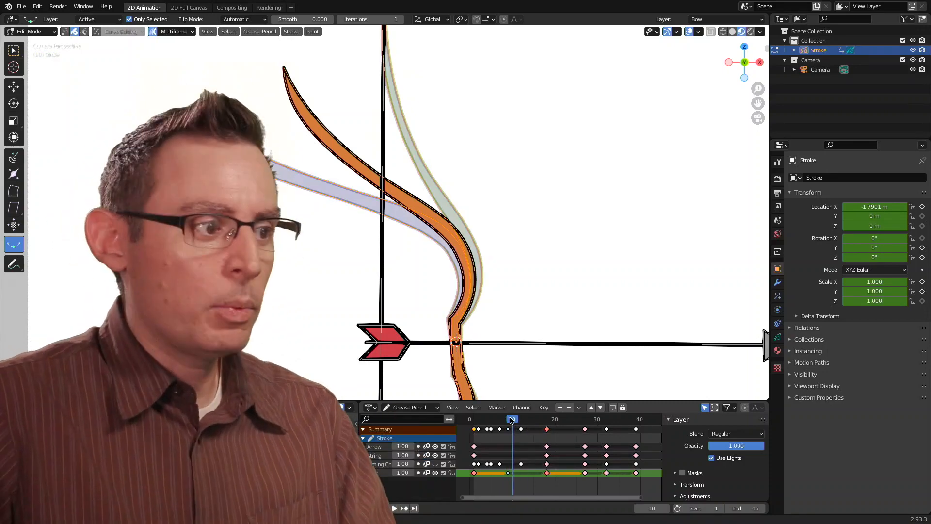
Set the current frame to 2 and interpolate the selected bow strokes to create in-between poses at frames 2 and 3.
{"action": "key", "text": "space"}
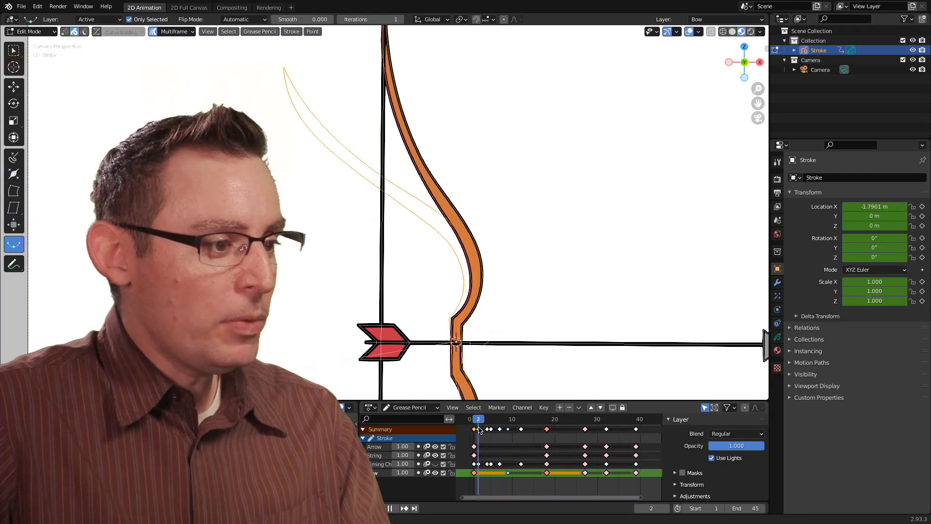
{"action": "key", "text": "space"}
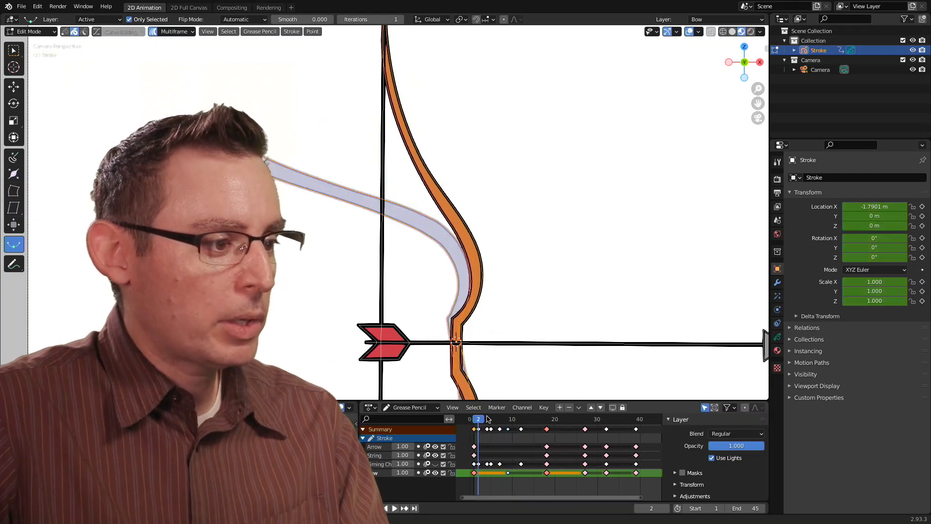
{"action": "key", "text": "ctrl+e"}
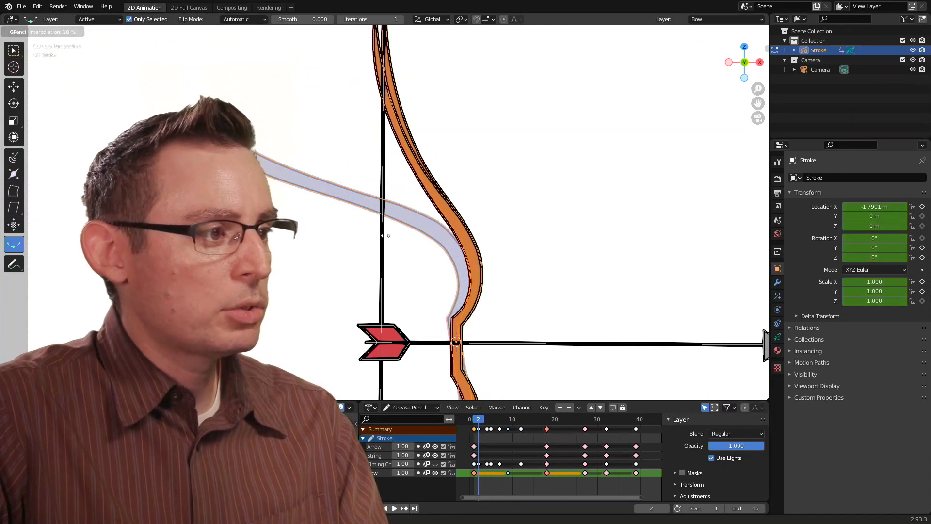
{"action": "left_click", "coordinate": [399, 267]}
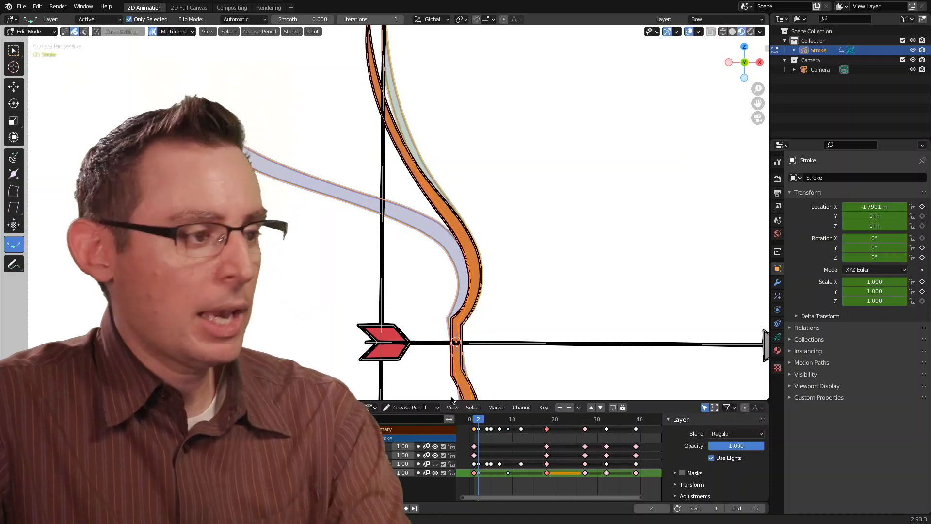
{"action": "key", "text": "ctrl+e"}
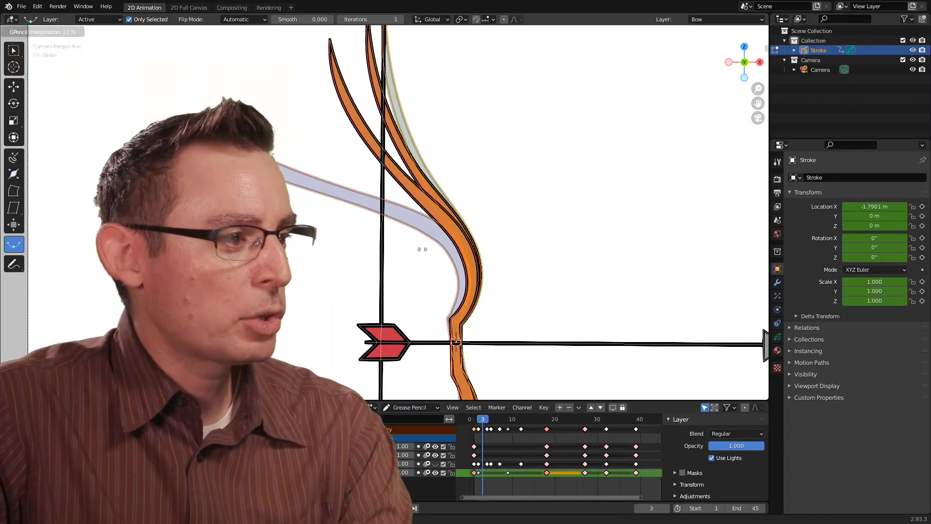
{"action": "left_click", "coordinate": [409, 268]}
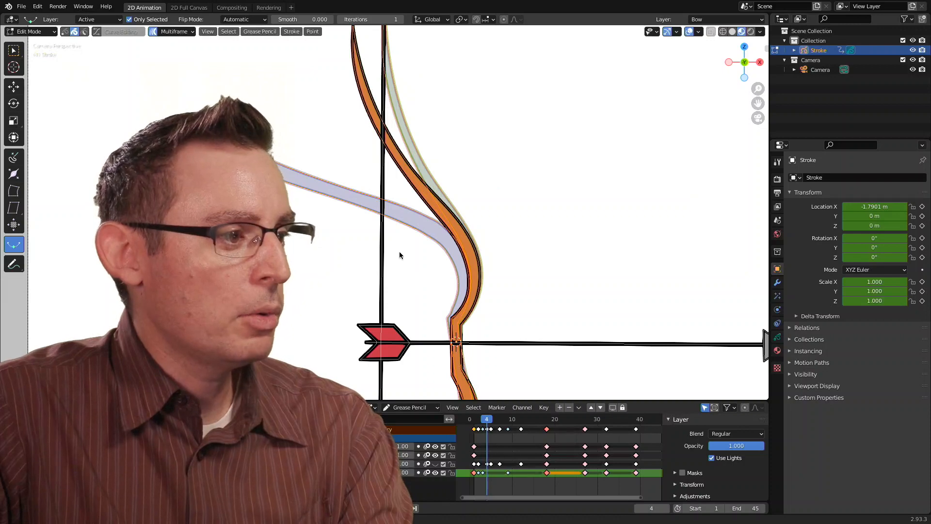
Interpolate the selected bow strokes at frames 4, 5 and 6 to add an in-between pose on each.
{"action": "key", "text": "ctrl+e"}
{"action": "left_click", "coordinate": [414, 262]}
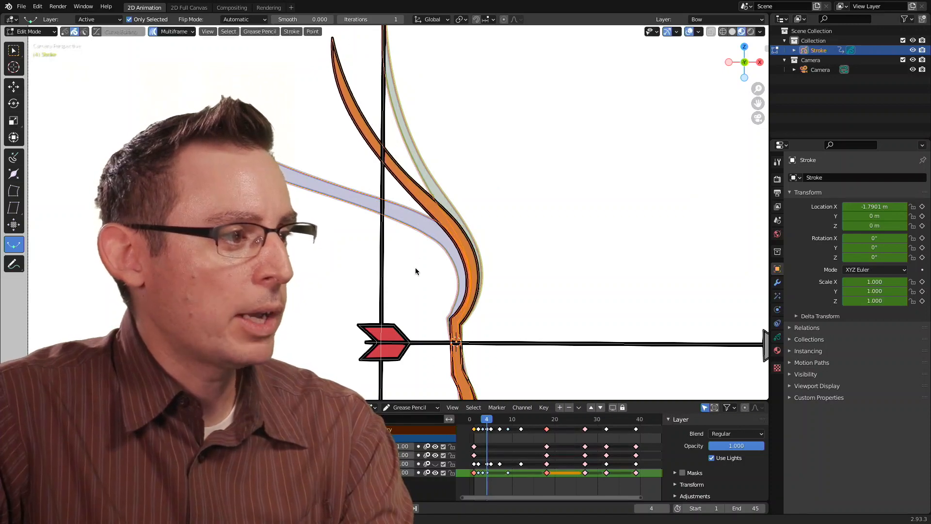
{"action": "key", "text": "ctrl+e"}
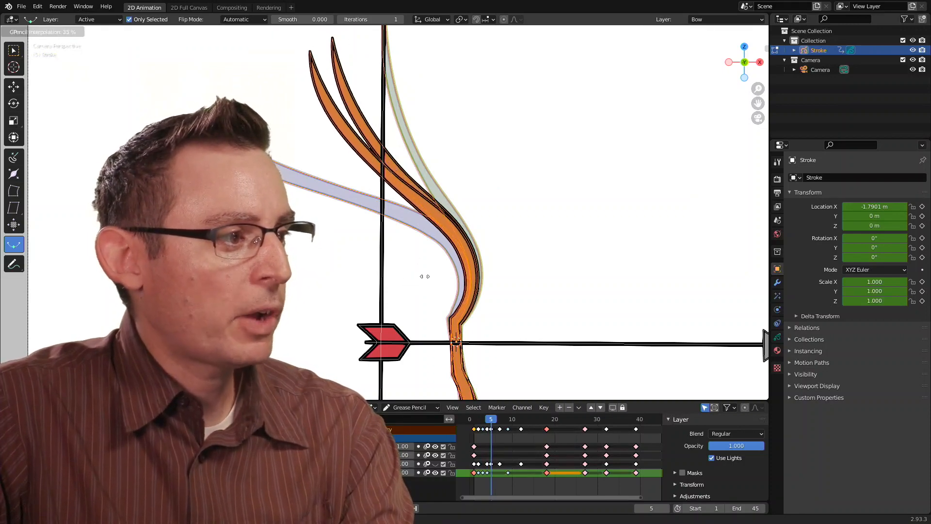
{"action": "left_click", "coordinate": [430, 281]}
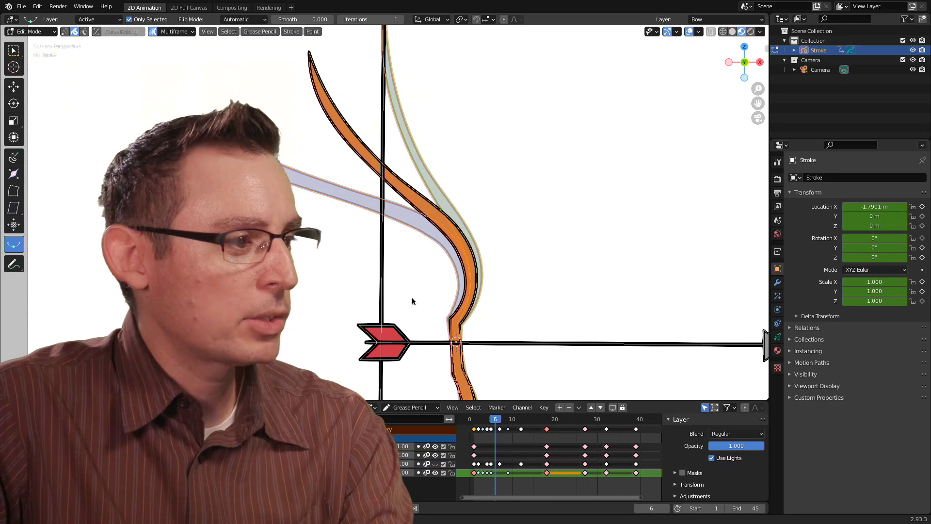
{"action": "key", "text": "ctrl+e"}
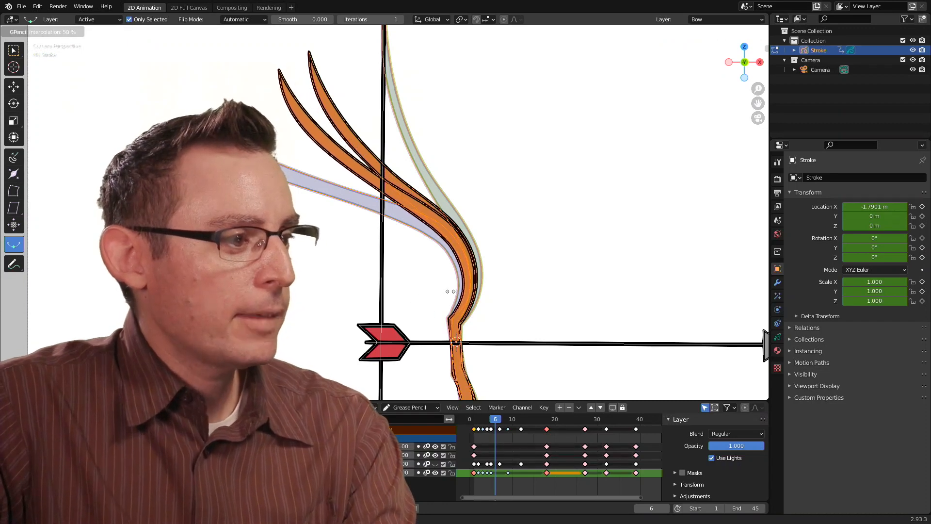
{"action": "left_click", "coordinate": [450, 291]}
Interpolate the selected bow strokes at frames 7, 8 and 9 to add an in-between pose on each.
{"action": "key", "text": "Right"}
{"action": "key", "text": "ctrl+e"}
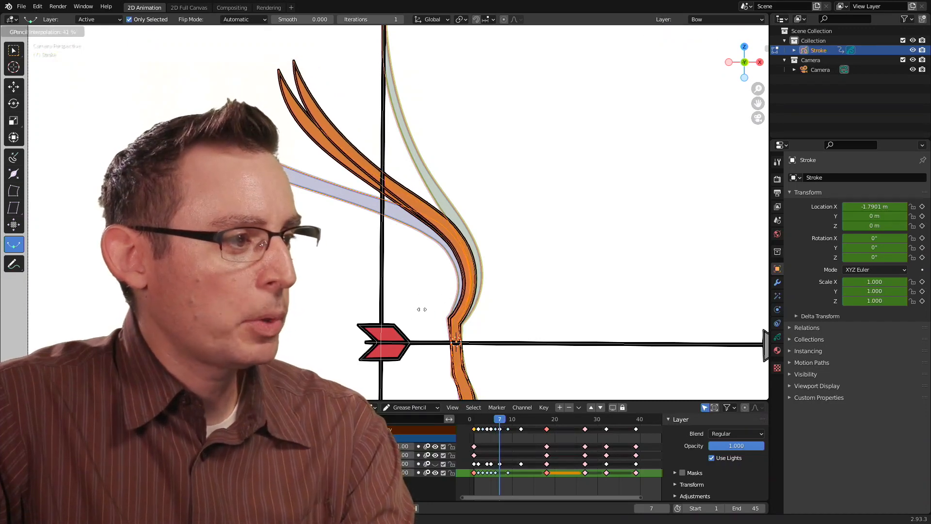
{"action": "left_click", "coordinate": [411, 315]}
{"action": "key", "text": "Right"}
{"action": "key", "text": "ctrl+e"}
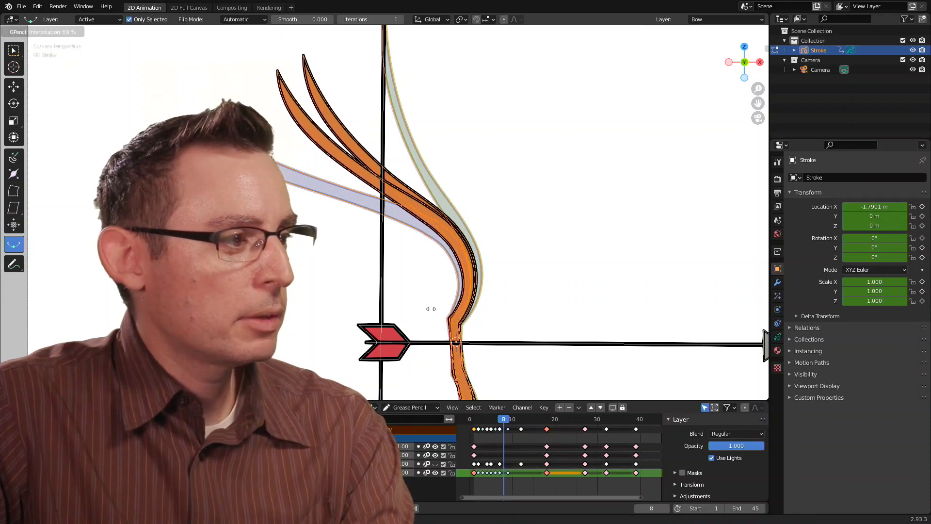
{"action": "left_click", "coordinate": [430, 308]}
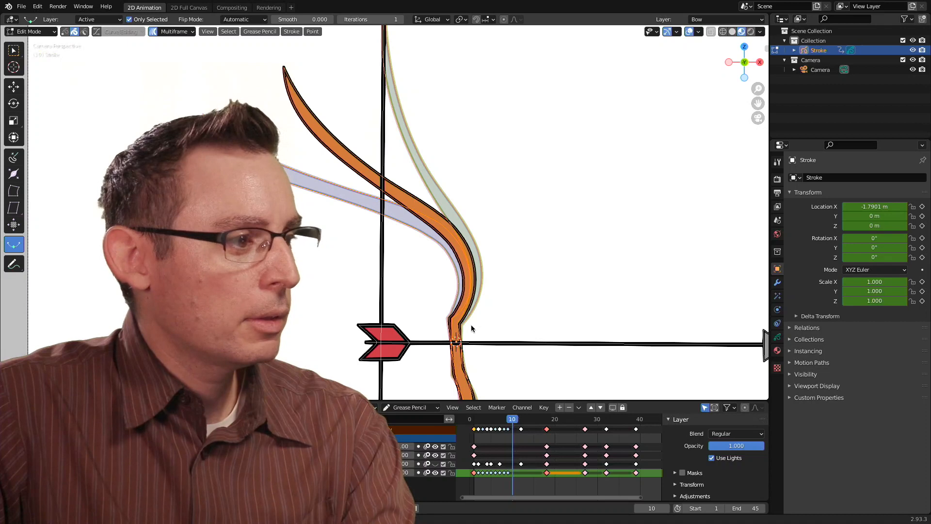
{"action": "key", "text": "ctrl+e"}
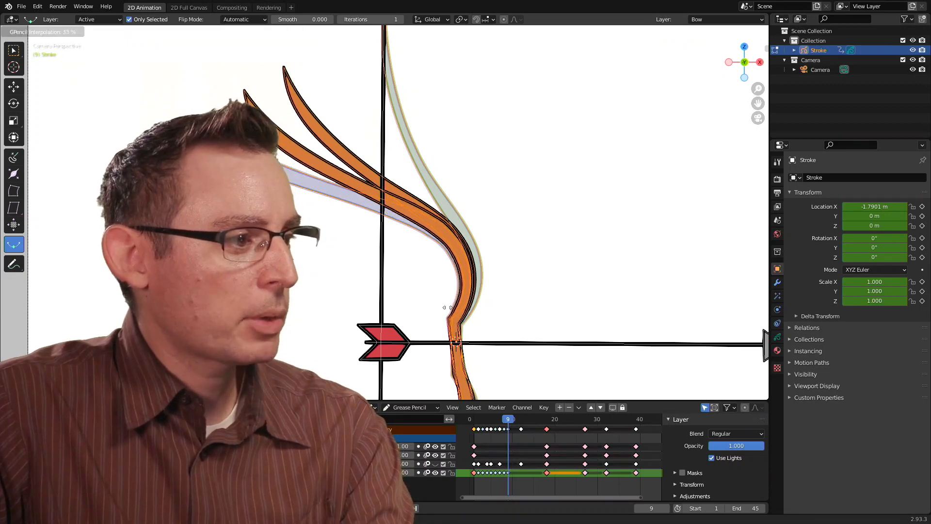
{"action": "left_click", "coordinate": [446, 323]}
Step back through the interpolated bow frames, play them to check the motion, and return to frame 1.
{"action": "key", "text": "Left"}
{"action": "key", "text": "Left"}
{"action": "key", "text": "Left"}
{"action": "key", "text": "Left"}
{"action": "key", "text": "Left"}
{"action": "key", "text": "Left"}
{"action": "key", "text": "Left"}
{"action": "key", "text": "Left"}
{"action": "key", "text": "Left"}
{"action": "key", "text": "Left"}
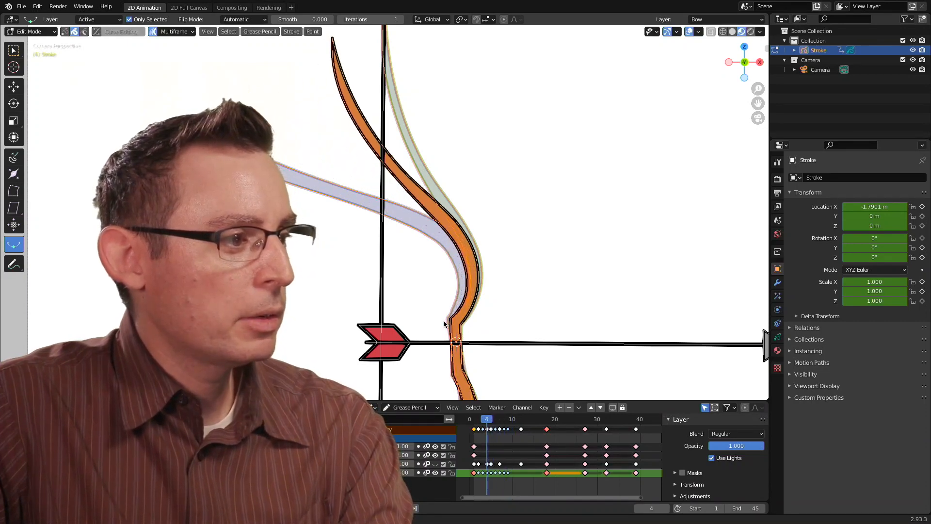
{"action": "key", "text": "space"}
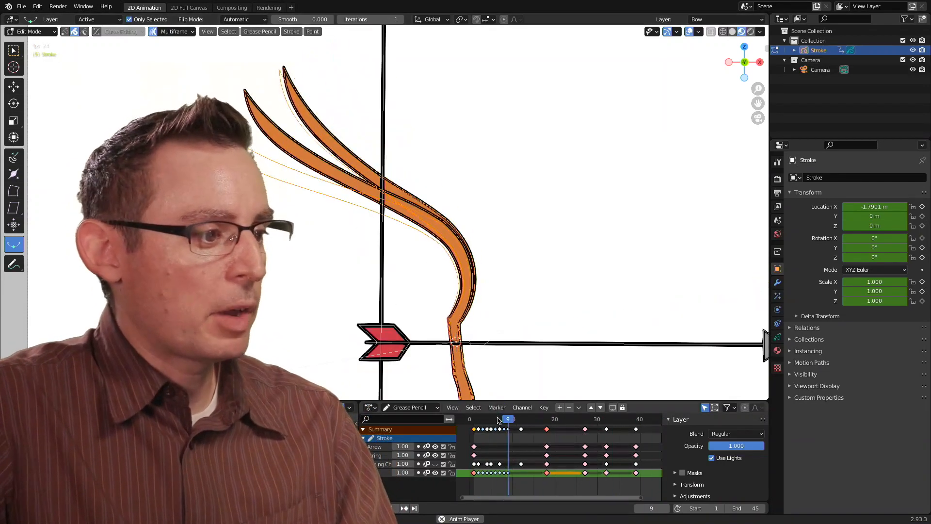
{"action": "key", "text": "space"}
{"action": "left_click_drag", "start_coordinate": [538, 425], "coordinate": [495, 453]}
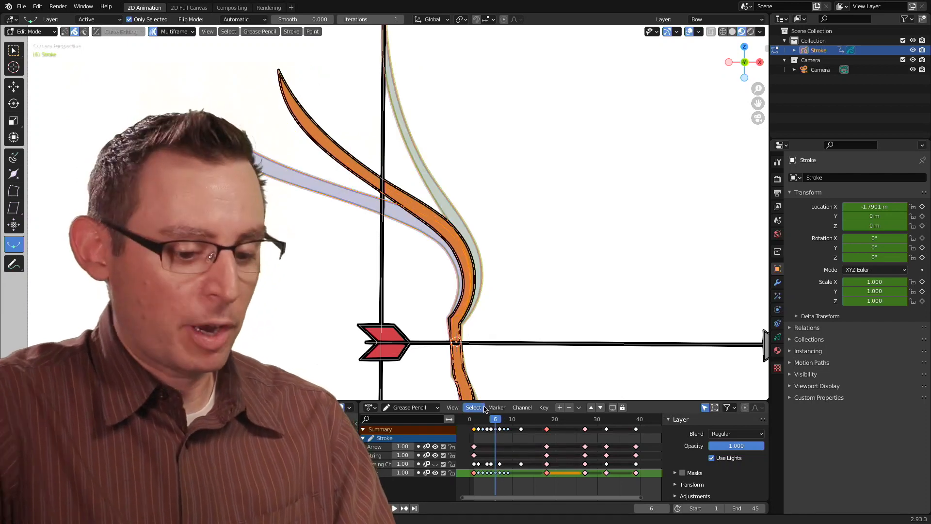
{"action": "left_click_drag", "start_coordinate": [493, 420], "coordinate": [462, 427]}
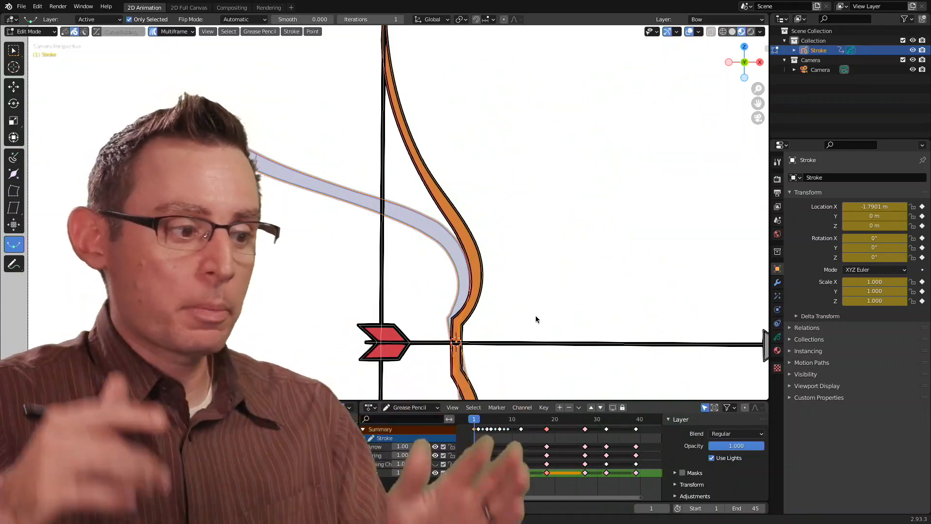
Set the current frame to 27 and select the Bow layer's keyframe at frame 32.
{"action": "key", "text": "space"}
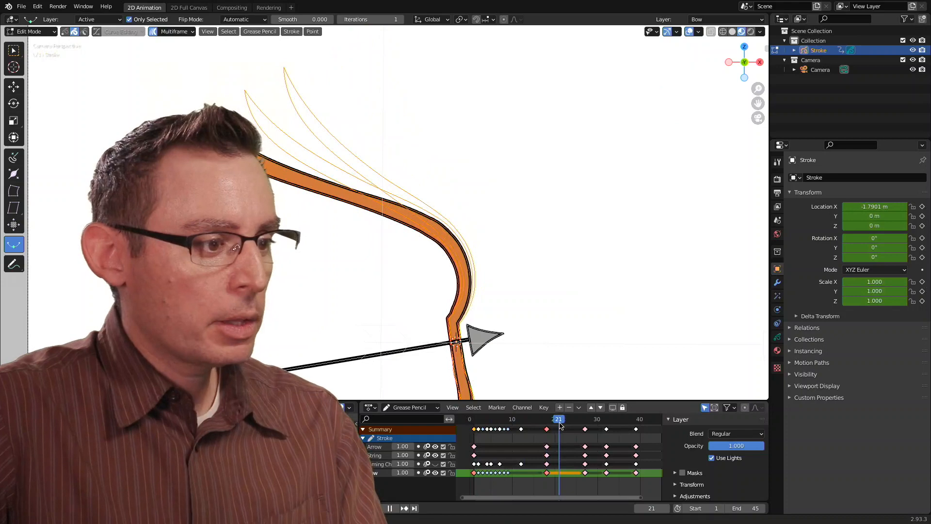
{"action": "key", "text": "space"}
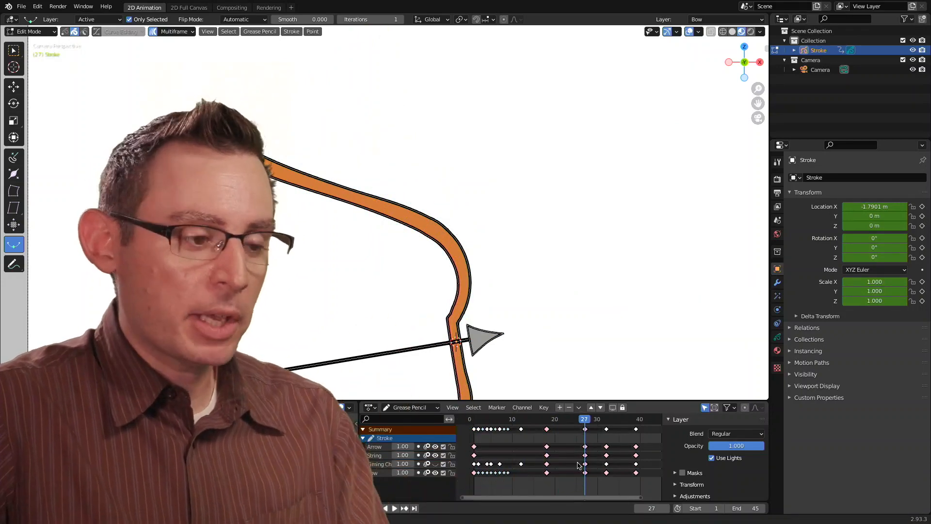
{"action": "left_click_drag", "start_coordinate": [617, 472], "coordinate": [614, 474]}
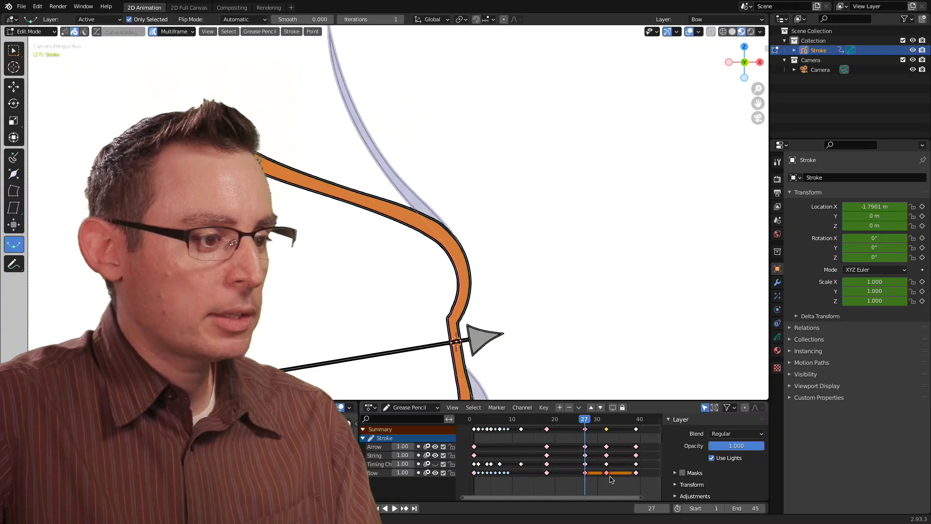
Compare the bow poses at frames 32 and 39 and return to frame 27.
{"action": "left_click", "coordinate": [606, 420]}
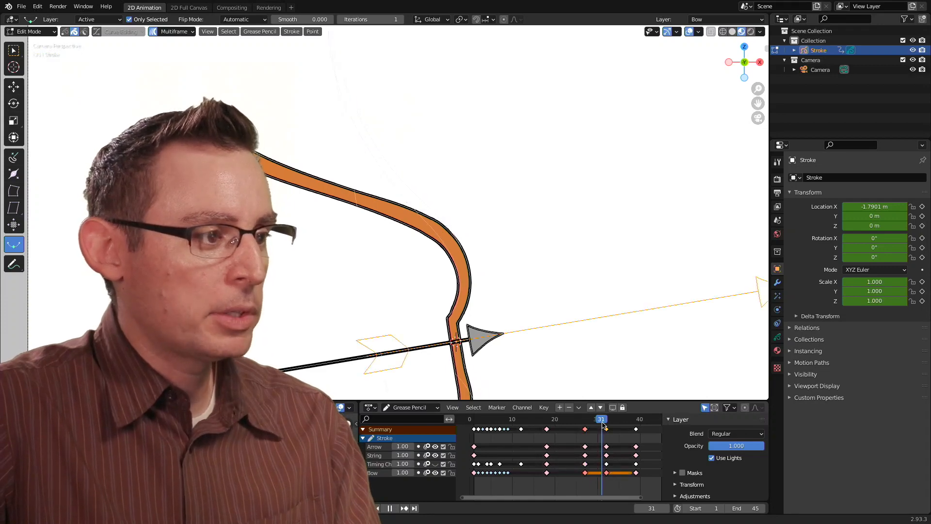
{"action": "key", "text": "space"}
{"action": "key", "text": "Escape"}
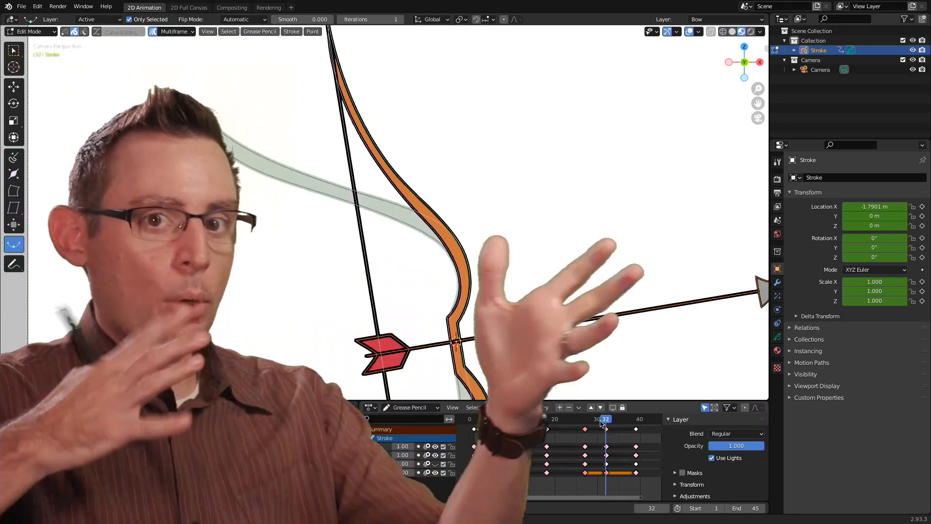
{"action": "key", "text": "space"}
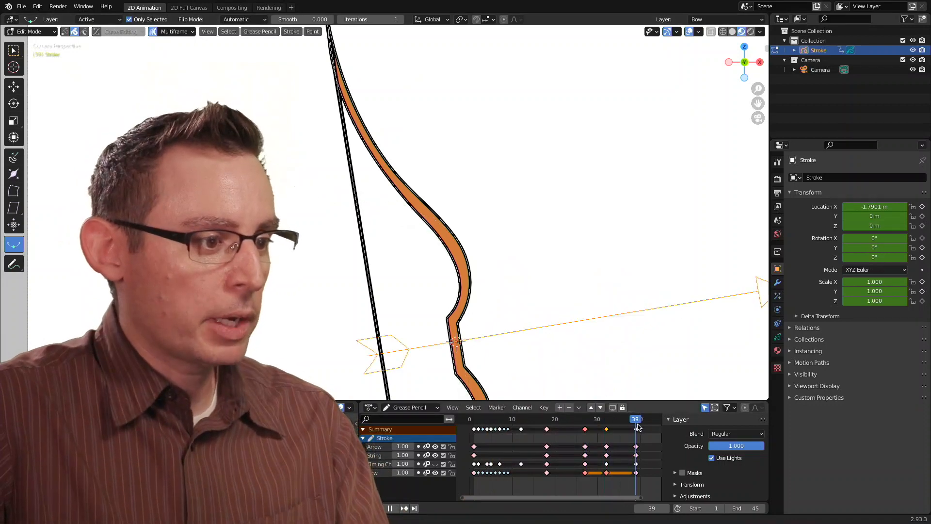
{"action": "left_click_drag", "start_coordinate": [600, 433], "coordinate": [585, 439]}
Switch to the Select Box tool and run Interpolate Sequence on the bow strokes to fill in the frames between 18 and 32.
{"action": "middle_click_drag", "start_coordinate": [577, 272], "coordinate": [544, 212], "text": "shift"}
{"action": "middle_click_drag", "start_coordinate": [545, 212], "coordinate": [553, 216], "text": "shift"}
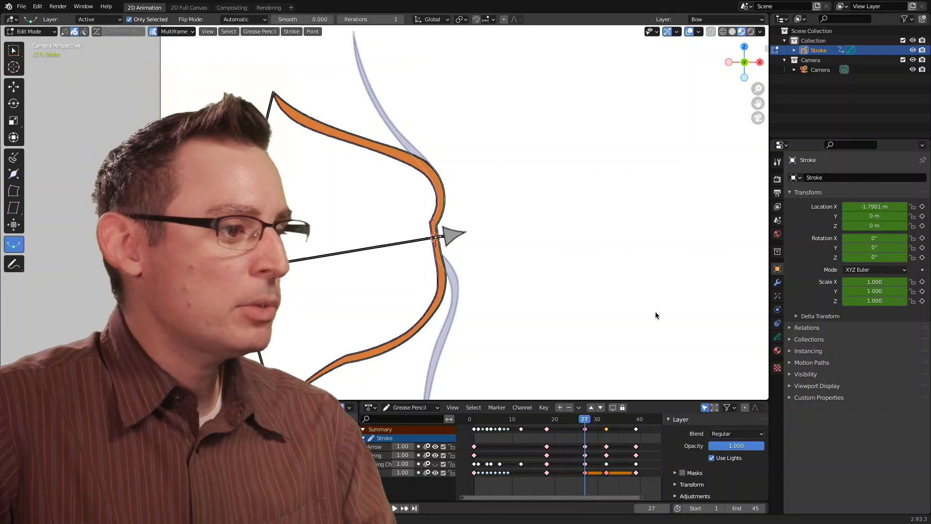
{"action": "middle_click_drag", "start_coordinate": [484, 158], "coordinate": [567, 252], "text": "shift"}
{"action": "middle_click_drag", "start_coordinate": [568, 252], "coordinate": [498, 211], "text": "ctrl"}
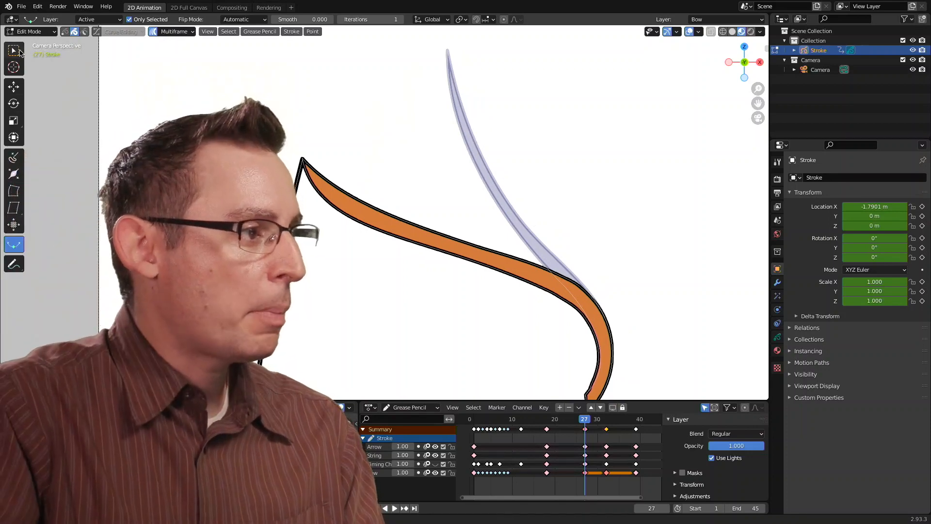
{"action": "left_click", "coordinate": [20, 51]}
{"action": "middle_click_drag", "start_coordinate": [551, 258], "coordinate": [368, 181], "text": "shift"}
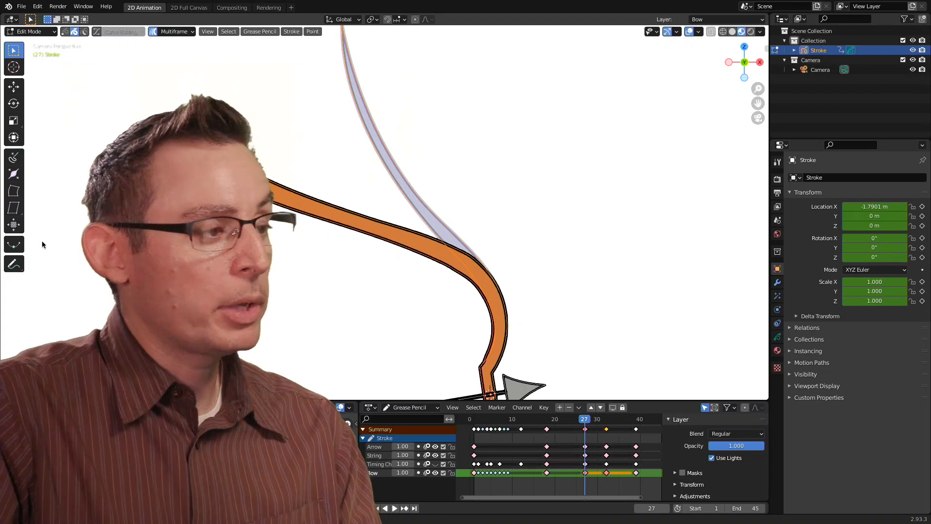
{"action": "left_click", "coordinate": [259, 31]}
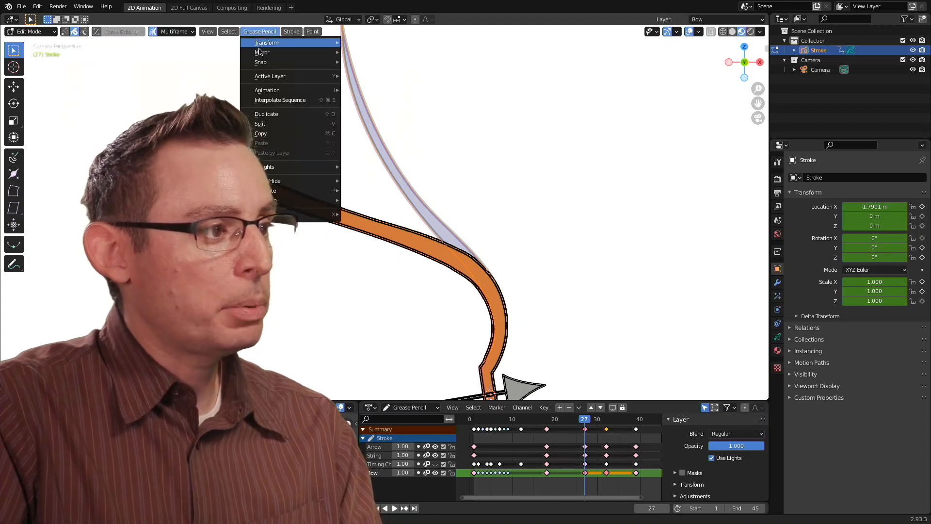
{"action": "left_click", "coordinate": [281, 100]}
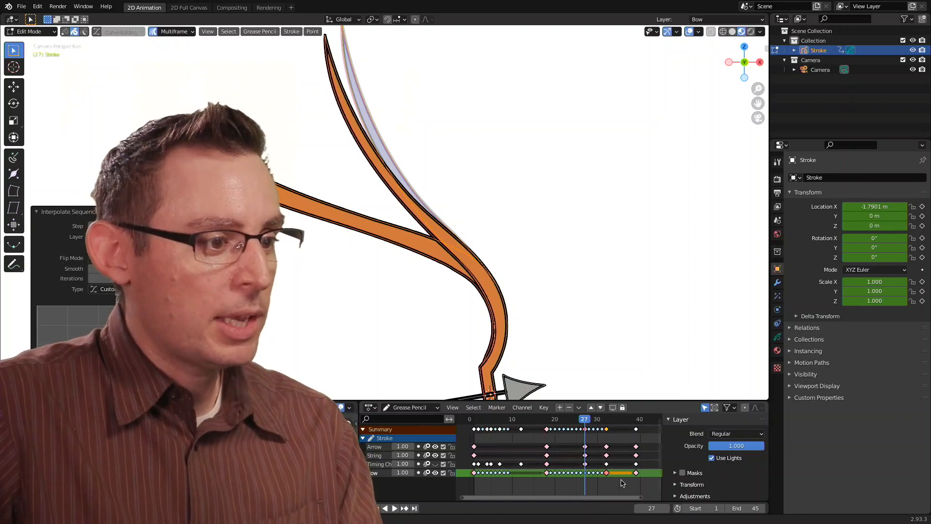
Deselect the keyframes and scrub through the interpolated bow frames back to frame 0.
{"action": "left_click", "coordinate": [582, 489]}
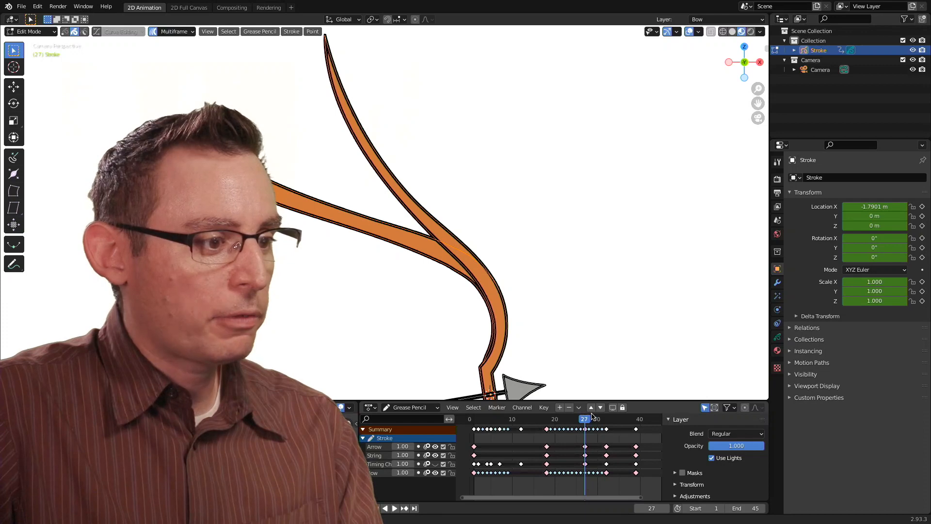
{"action": "key", "text": "space"}
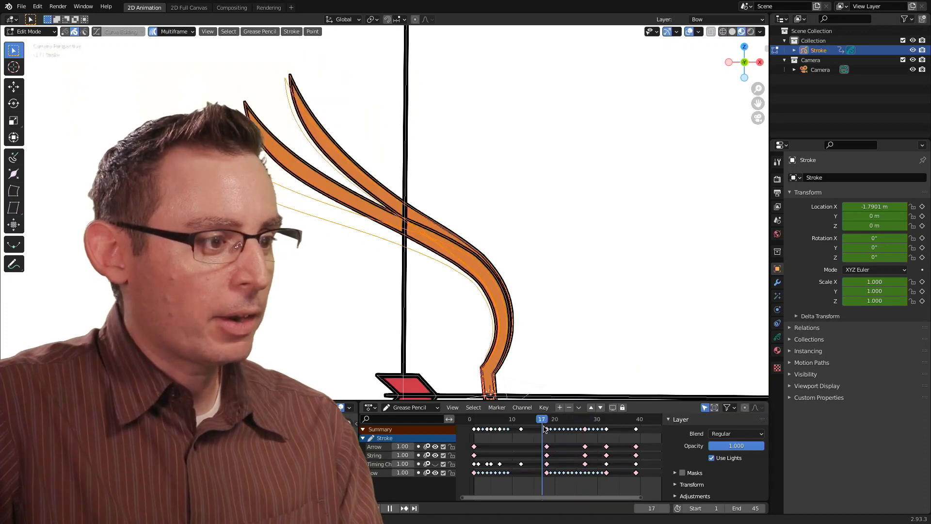
{"action": "left_click_drag", "start_coordinate": [601, 430], "coordinate": [469, 430]}
Play the whole bow-and-arrow animation with the full camera frame in view and move to frame 18.
{"action": "scroll", "coordinate": [533, 301], "scroll_direction": "down", "scroll_amount": 6}
{"action": "scroll", "coordinate": [502, 298], "scroll_direction": "up", "scroll_amount": 5}
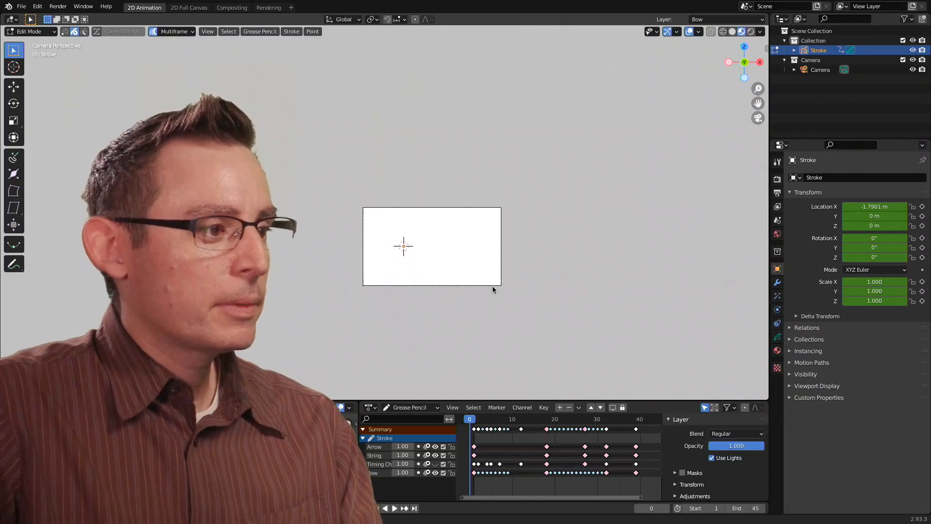
{"action": "middle_click_drag", "start_coordinate": [560, 257], "coordinate": [527, 209], "text": "shift"}
{"action": "scroll", "coordinate": [533, 177], "scroll_direction": "up", "scroll_amount": 1}
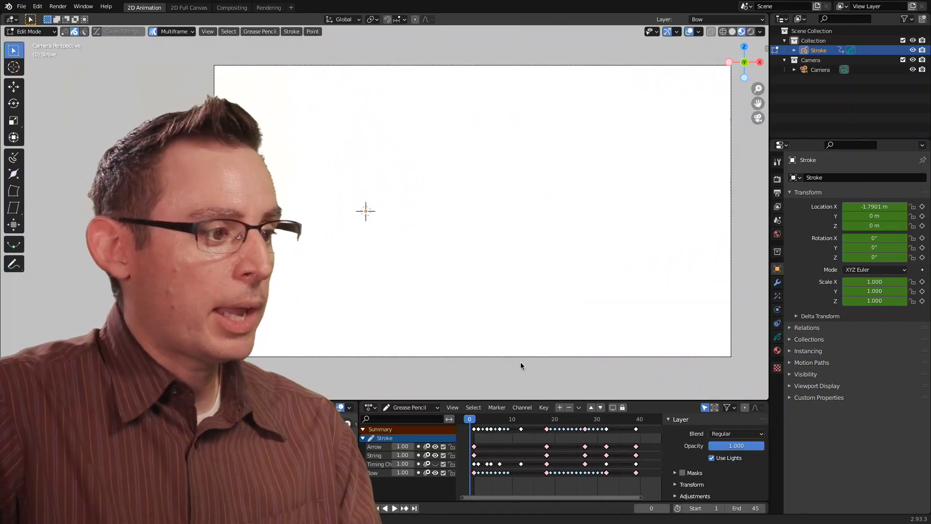
{"action": "left_click", "coordinate": [395, 508]}
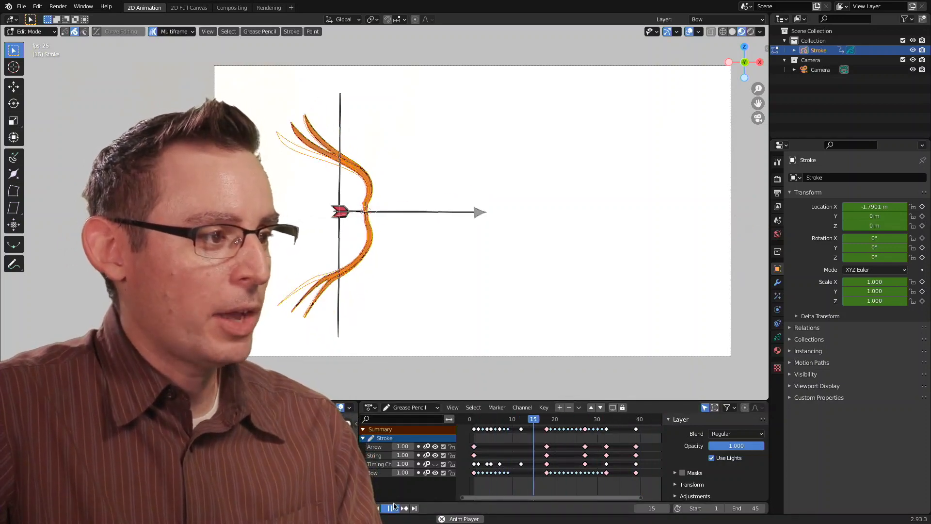
{"action": "left_click", "coordinate": [390, 508]}
{"action": "mouse_move", "coordinate": [546, 426]}
{"action": "left_mouse_down"}
{"action": "mouse_move", "coordinate": [623, 428]}
{"action": "mouse_move", "coordinate": [547, 438]}
{"action": "mouse_move", "coordinate": [547, 431]}
{"action": "left_mouse_up"}
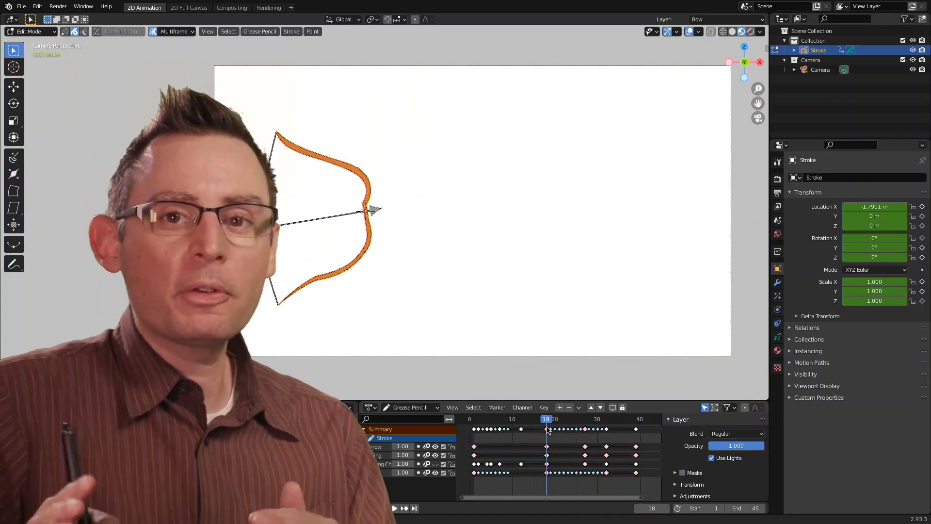